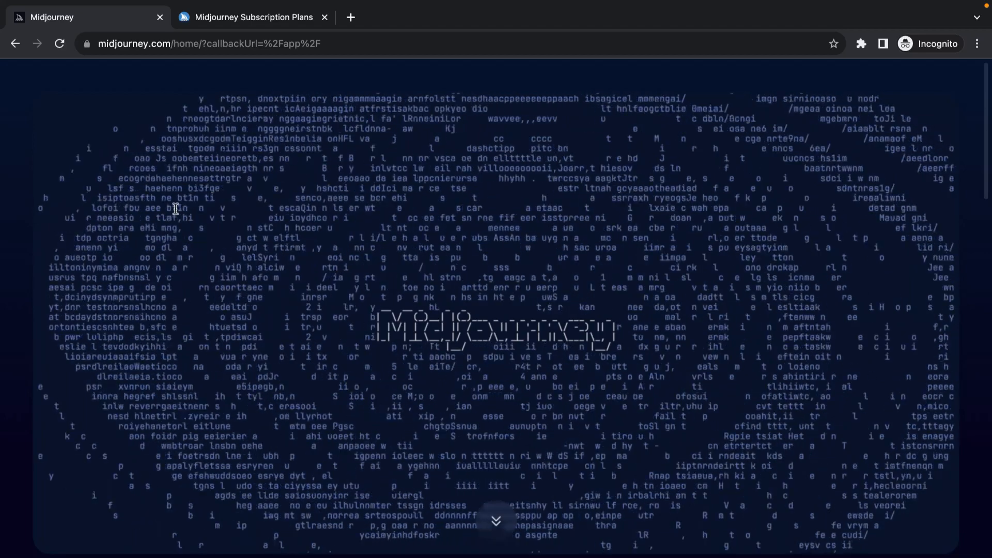
Step: Look over the Midjourney home page and compare the costs and features of the subscription plans in the Plan Comparison table
{"action": "scroll", "coordinate": [668, 354], "scroll_direction": "down", "scroll_amount": 3}
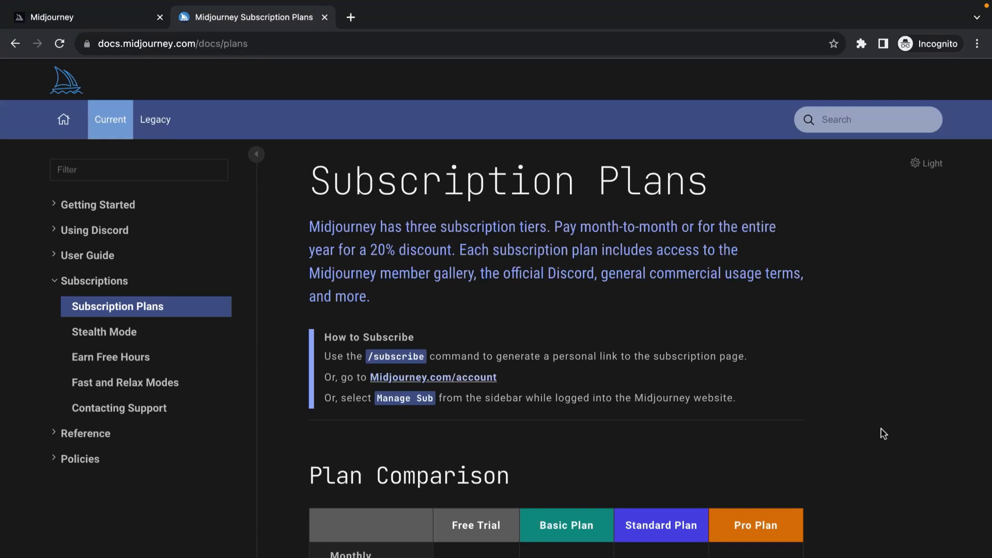
{"action": "scroll", "coordinate": [884, 434], "scroll_direction": "down", "scroll_amount": 3}
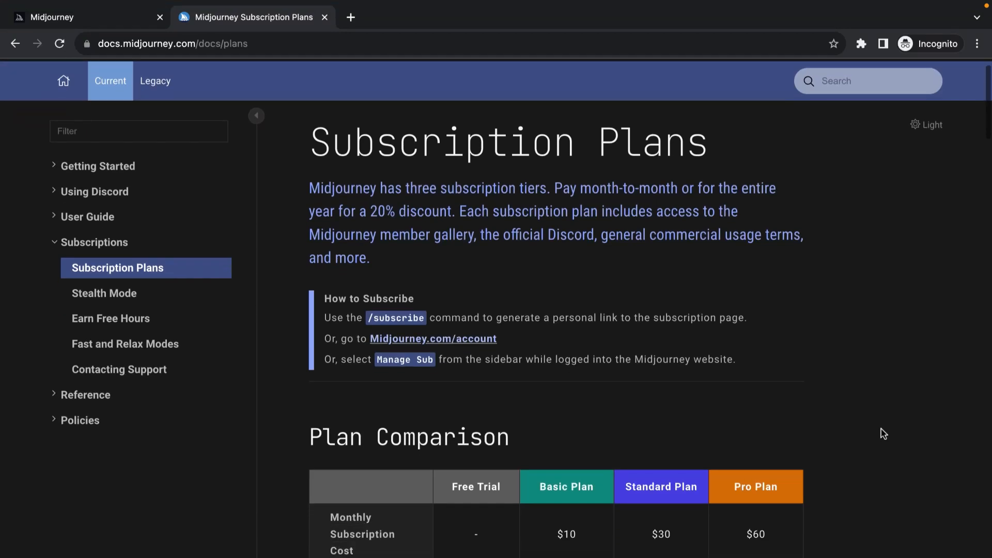
{"action": "scroll", "coordinate": [884, 434], "scroll_direction": "down", "scroll_amount": 6}
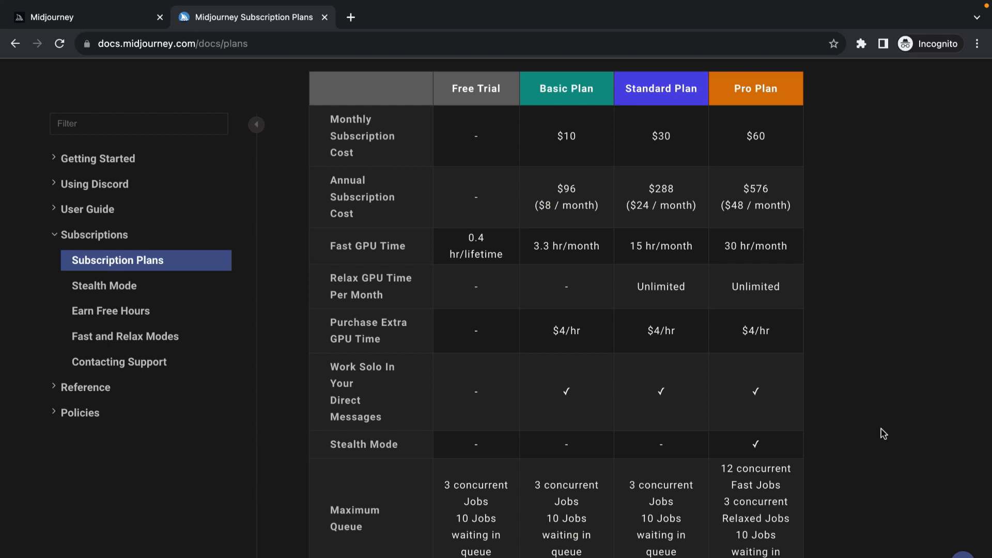
{"action": "scroll", "coordinate": [884, 434], "scroll_direction": "down", "scroll_amount": 1}
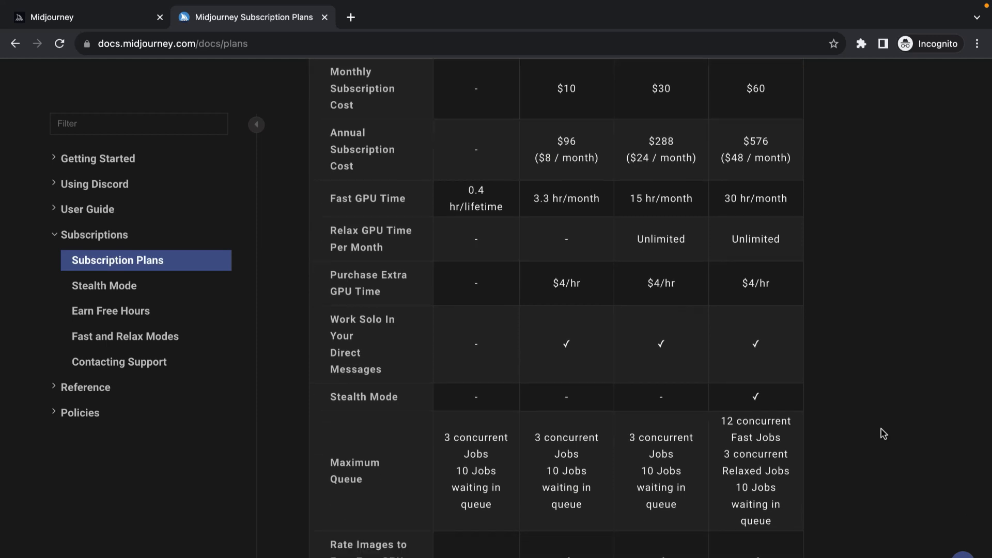
{"action": "scroll", "coordinate": [883, 434], "scroll_direction": "up", "scroll_amount": 3}
{"action": "scroll", "coordinate": [883, 434], "scroll_direction": "down", "scroll_amount": 1}
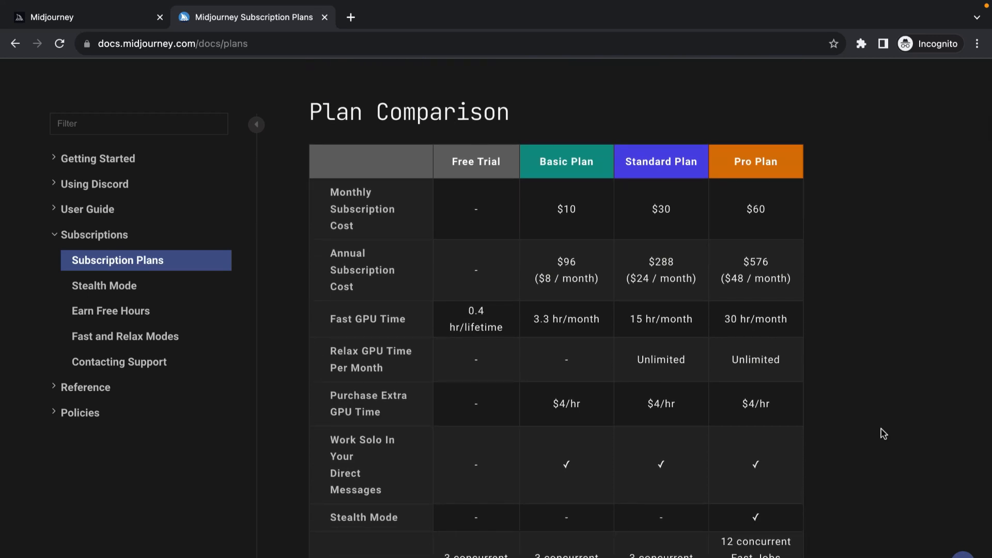
{"action": "scroll", "coordinate": [884, 434], "scroll_direction": "down", "scroll_amount": 1}
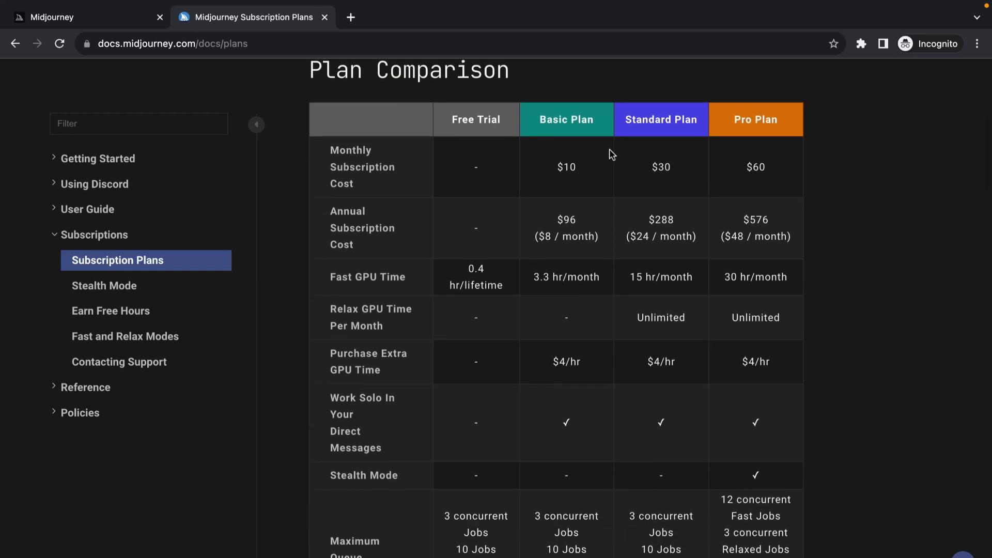
{"action": "left_click_drag", "start_coordinate": [578, 167], "coordinate": [556, 168]}
{"action": "left_click", "coordinate": [612, 209]}
{"action": "mouse_move", "coordinate": [593, 172]}
{"action": "left_mouse_down"}
{"action": "mouse_move", "coordinate": [562, 172]}
{"action": "mouse_move", "coordinate": [574, 172]}
{"action": "left_mouse_up"}
{"action": "left_click", "coordinate": [550, 171]}
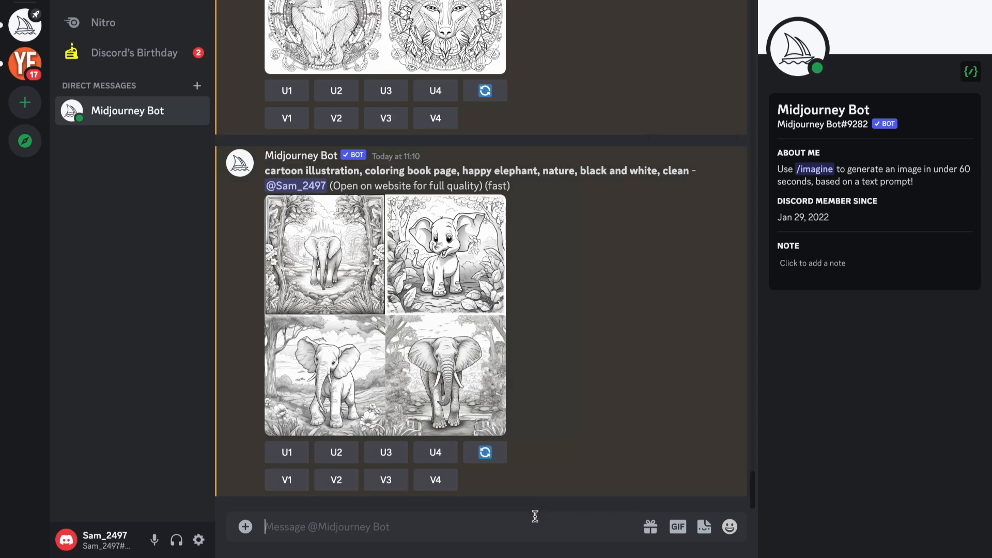
Step: Switch to Discord and send the /settings command to the Midjourney Bot
{"action": "type", "text": "/settings"}
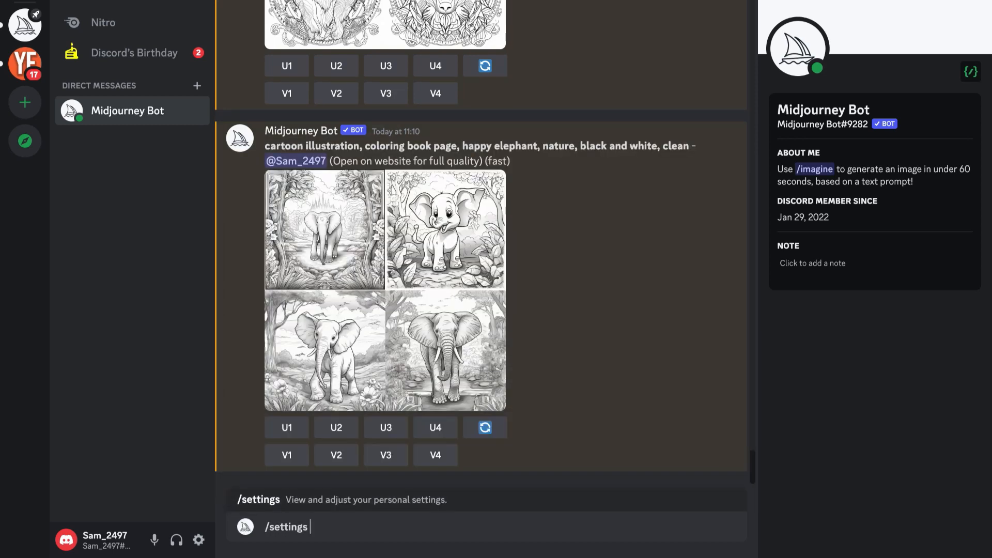
{"action": "key", "text": "Return"}
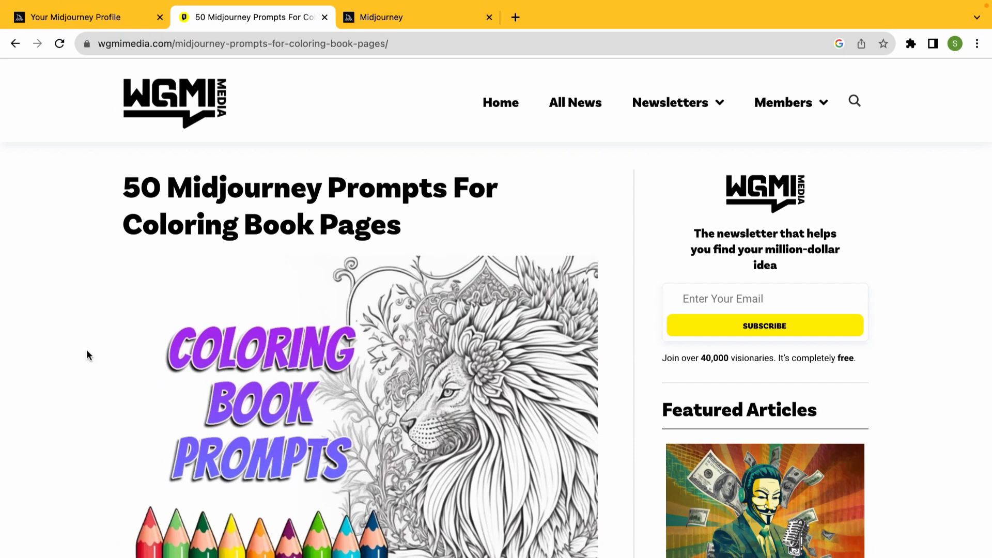
Step: Copy the happy elephant cartoon illustration prompt from the article "50 Midjourney Prompts For Coloring Book Pages"
{"action": "scroll", "coordinate": [86, 350], "scroll_direction": "down", "scroll_amount": 6}
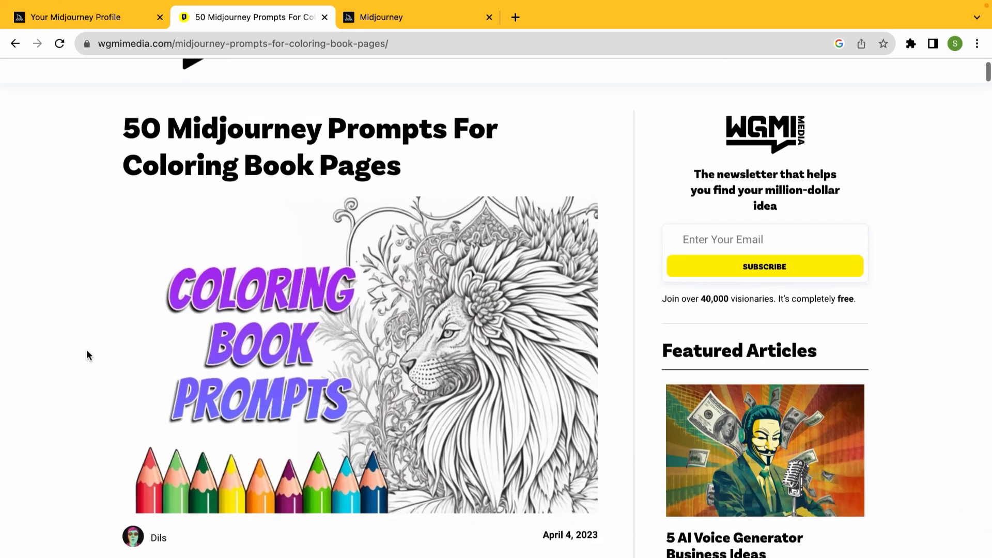
{"action": "scroll", "coordinate": [86, 349], "scroll_direction": "down", "scroll_amount": 14}
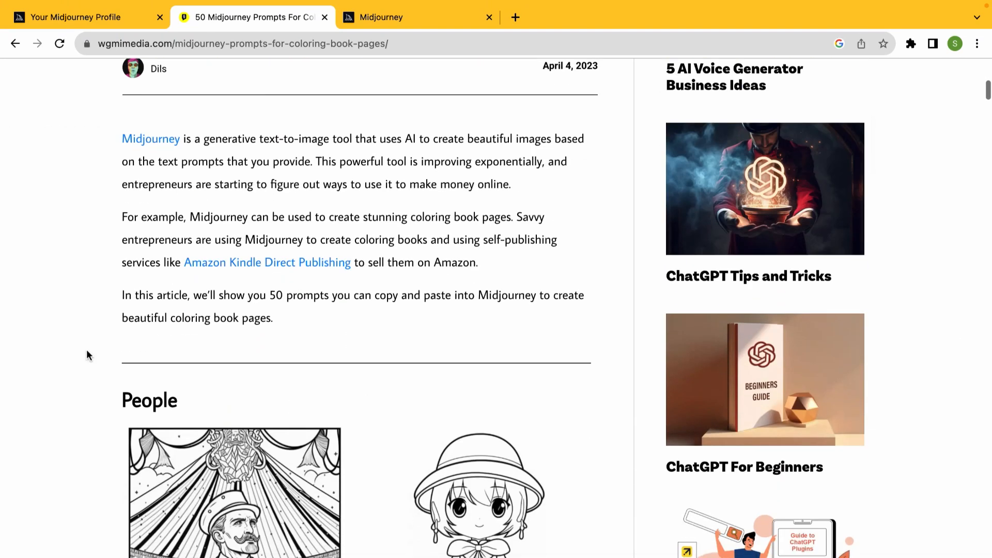
{"action": "scroll", "coordinate": [86, 350], "scroll_direction": "down", "scroll_amount": 12}
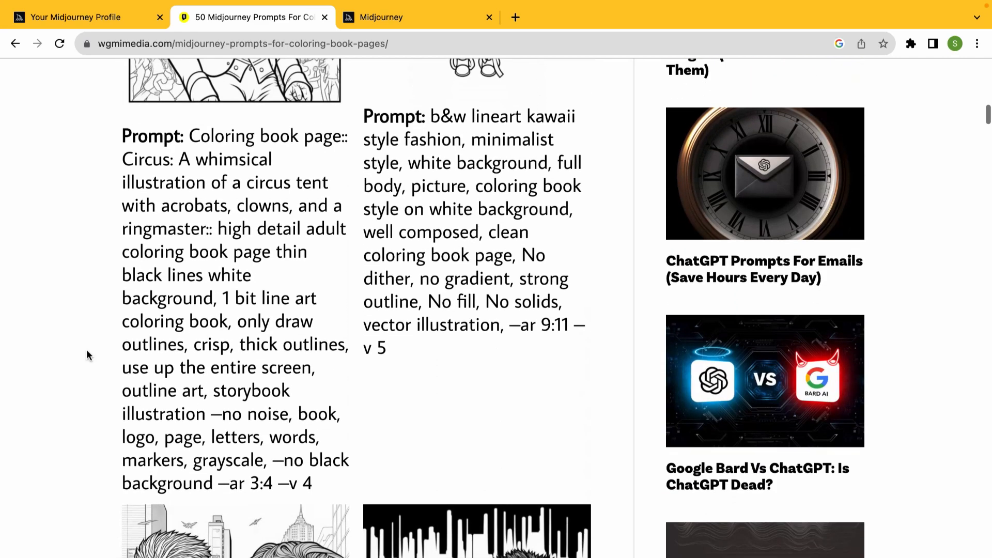
{"action": "scroll", "coordinate": [86, 349], "scroll_direction": "down", "scroll_amount": 14}
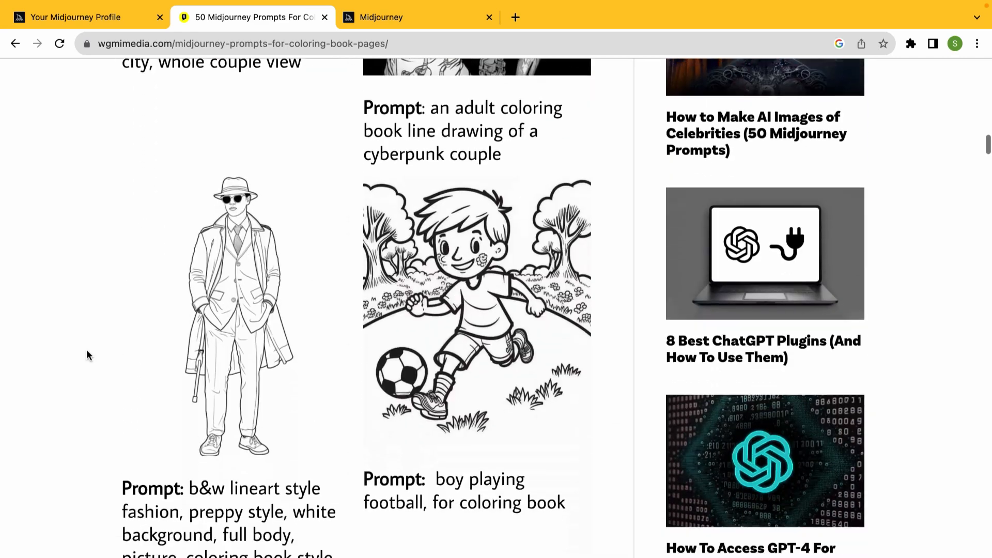
{"action": "scroll", "coordinate": [87, 355], "scroll_direction": "down", "scroll_amount": 1}
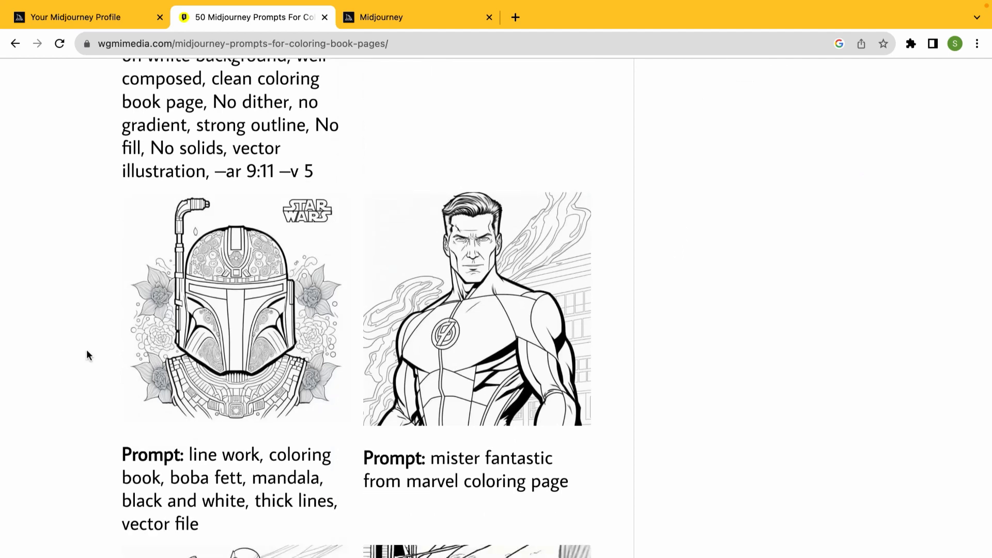
{"action": "scroll", "coordinate": [87, 354], "scroll_direction": "down", "scroll_amount": 18}
{"action": "scroll", "coordinate": [87, 354], "scroll_direction": "down", "scroll_amount": 12}
{"action": "scroll", "coordinate": [86, 349], "scroll_direction": "down", "scroll_amount": 2}
{"action": "left_click_drag", "start_coordinate": [268, 233], "coordinate": [131, 236]}
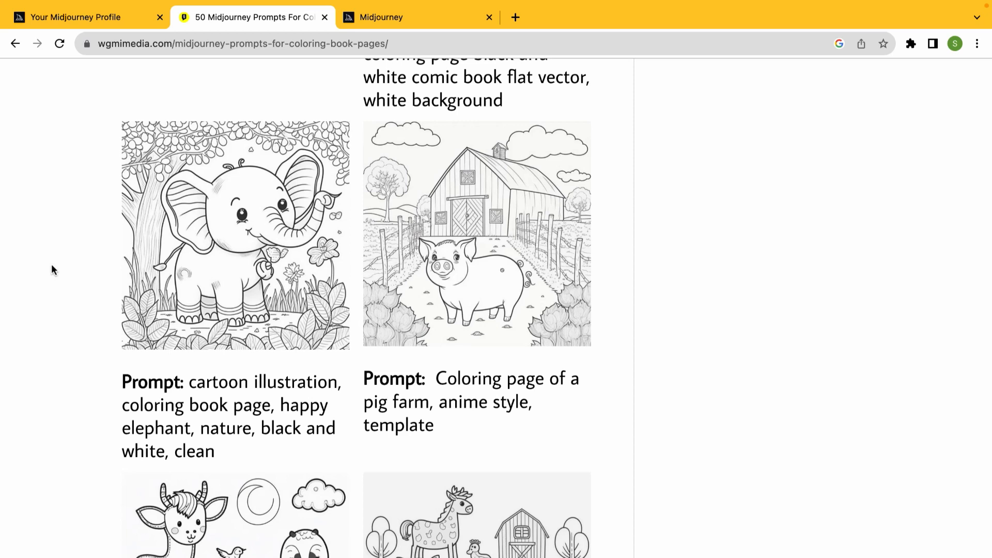
{"action": "left_click_drag", "start_coordinate": [188, 381], "coordinate": [274, 443]}
{"action": "key", "text": "ctrl+c"}
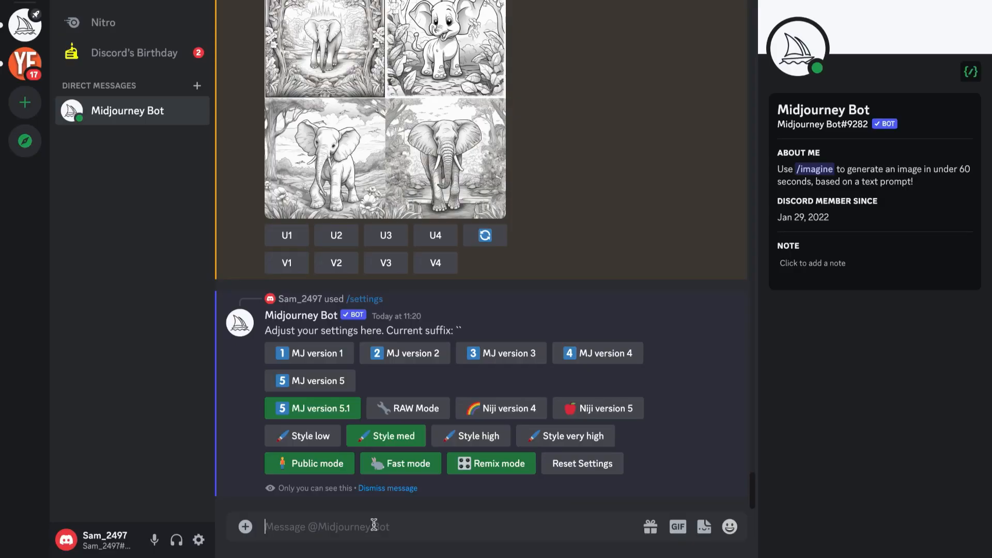
Step: Start an /imagine command in the Midjourney Bot chat in Discord
{"action": "type", "text": "/imagine"}
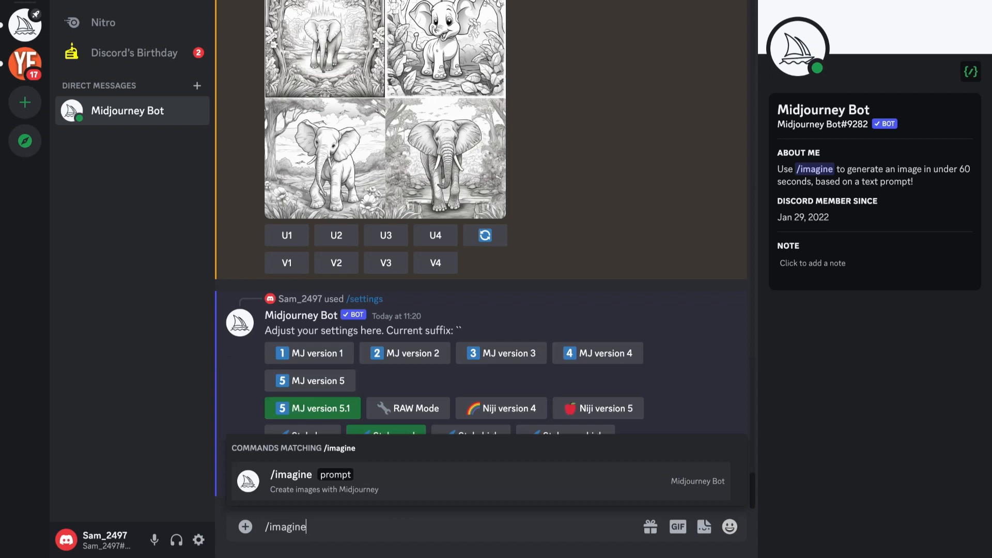
{"action": "key", "text": "Return"}
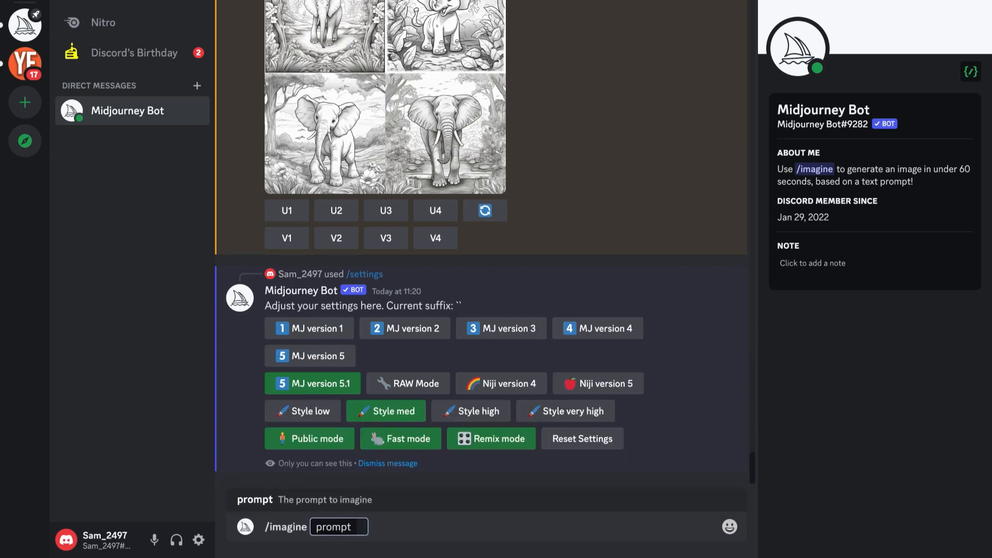
{"action": "type", "text": "adult coloring, animal"}
{"action": "key", "text": "BackSpace"}
{"action": "key", "text": "BackSpace"}
{"action": "key", "text": "BackSpace"}
{"action": "key", "text": "BackSpace"}
{"action": "key", "text": "BackSpace"}
{"action": "key", "text": "BackSpace"}
{"action": "key", "text": "BackSpace"}
{"action": "key", "text": "BackSpace"}
{"action": "key", "text": "BackSpace"}
{"action": "key", "text": "BackSpace"}
{"action": "key", "text": "BackSpace"}
{"action": "key", "text": "BackSpace"}
{"action": "key", "text": "BackSpace"}
{"action": "key", "text": "BackSpace"}
{"action": "key", "text": "BackSpace"}
{"action": "key", "text": "BackSpace"}
{"action": "key", "text": "BackSpace"}
{"action": "key", "text": "BackSpace"}
{"action": "key", "text": "BackSpace"}
{"action": "key", "text": "BackSpace"}
{"action": "key", "text": "BackSpace"}
{"action": "key", "text": "BackSpace"}
Step: Paste the copied happy elephant prompt, retype its keyword "nature" before "black and white", and submit it
{"action": "key", "text": "ctrl+v"}
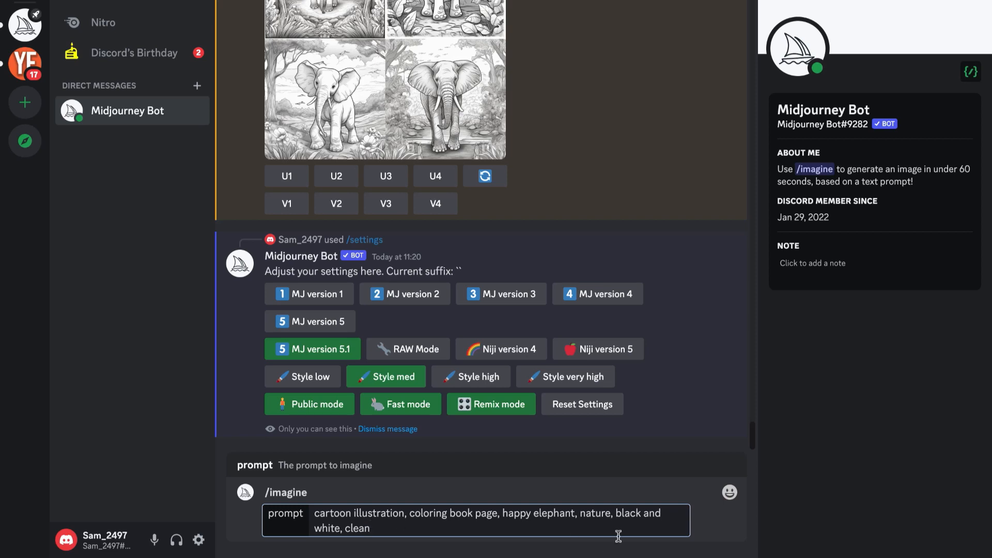
{"action": "left_click", "coordinate": [610, 513]}
{"action": "key", "text": "BackSpace"}
{"action": "key", "text": "BackSpace"}
{"action": "key", "text": "BackSpace"}
{"action": "key", "text": "BackSpace"}
{"action": "key", "text": "BackSpace"}
{"action": "key", "text": "BackSpace"}
{"action": "key", "text": "BackSpace"}
{"action": "key", "text": "BackSpace"}
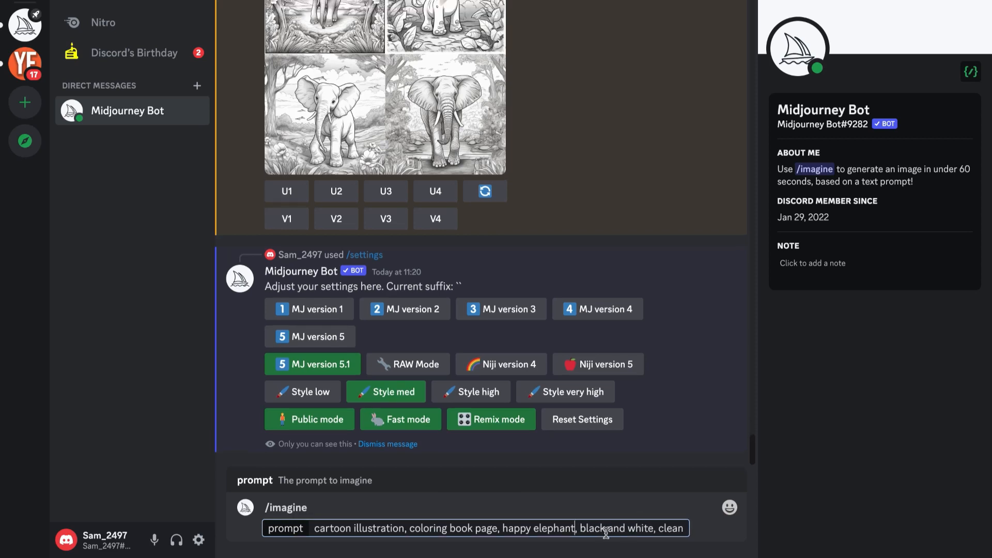
{"action": "type", "text": "natur"}
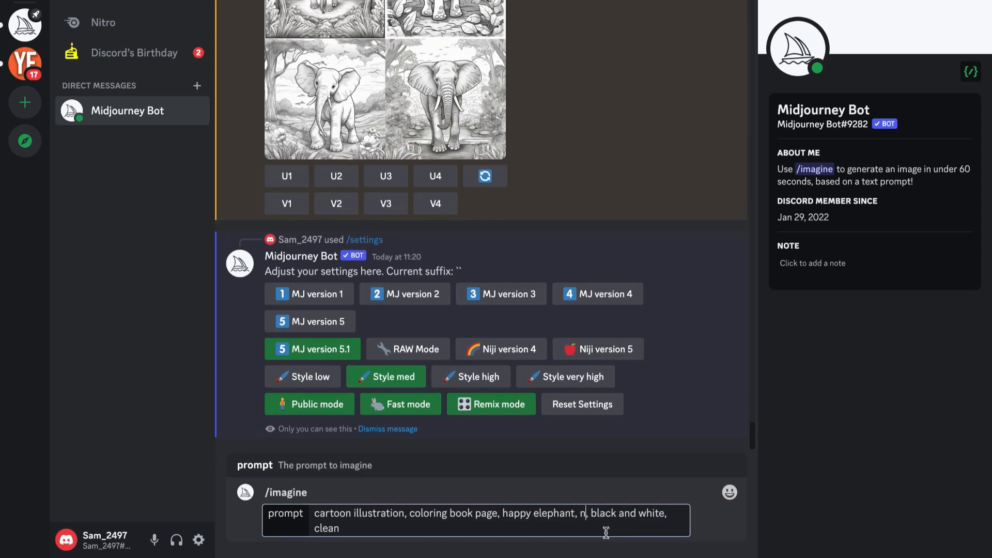
{"action": "type", "text": "e,"}
{"action": "key", "text": "Return"}
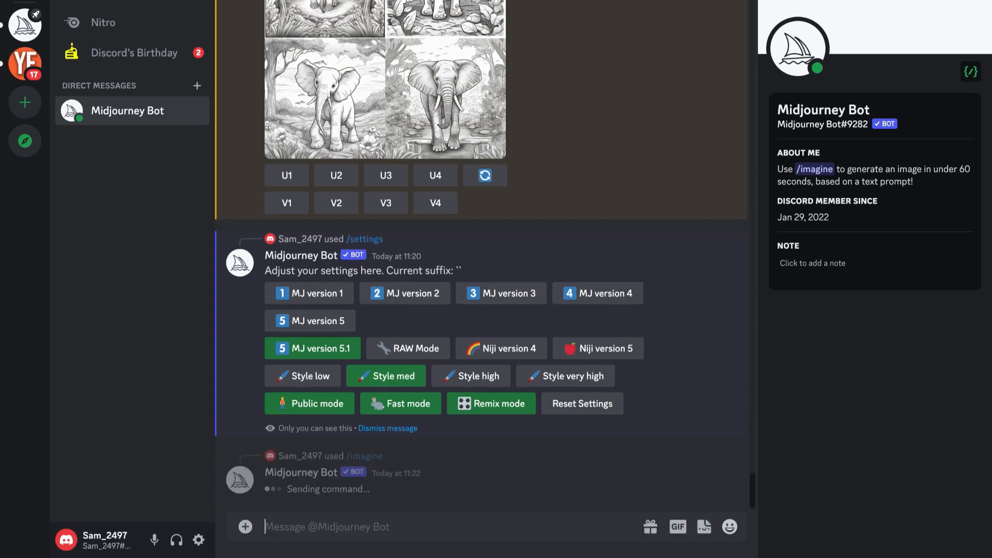
{"action": "left_click_drag", "start_coordinate": [408, 488], "coordinate": [334, 487]}
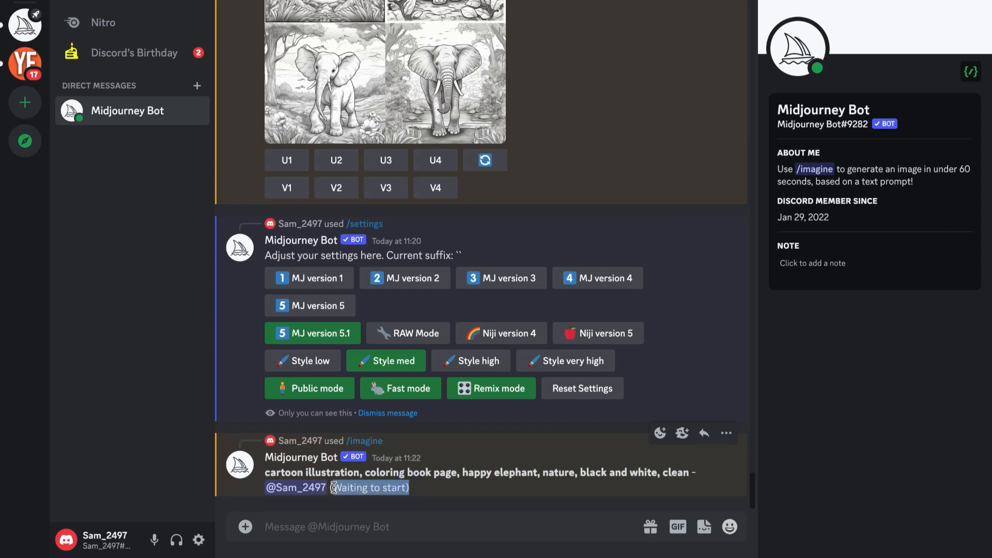
{"action": "left_click_drag", "start_coordinate": [334, 487], "coordinate": [336, 487]}
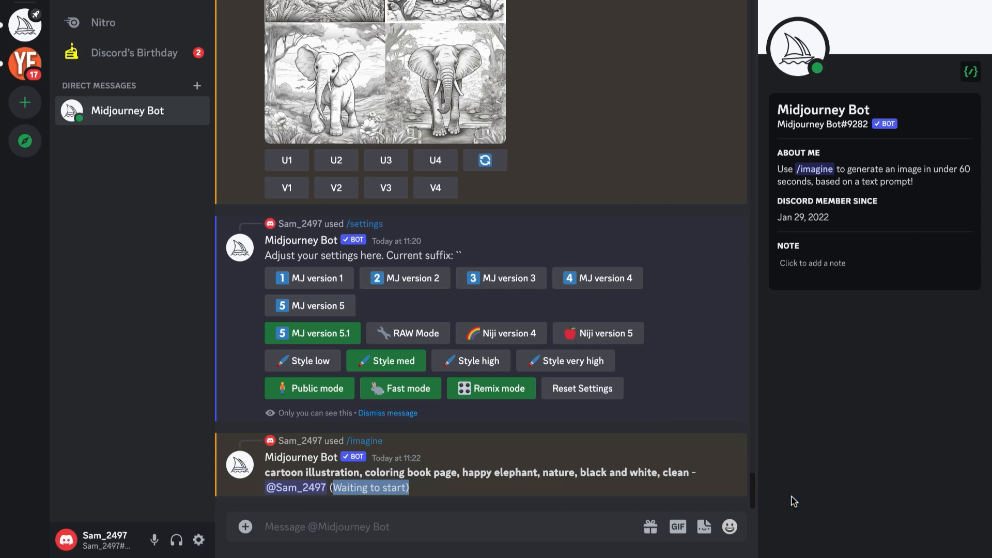
{"action": "left_click", "coordinate": [595, 475]}
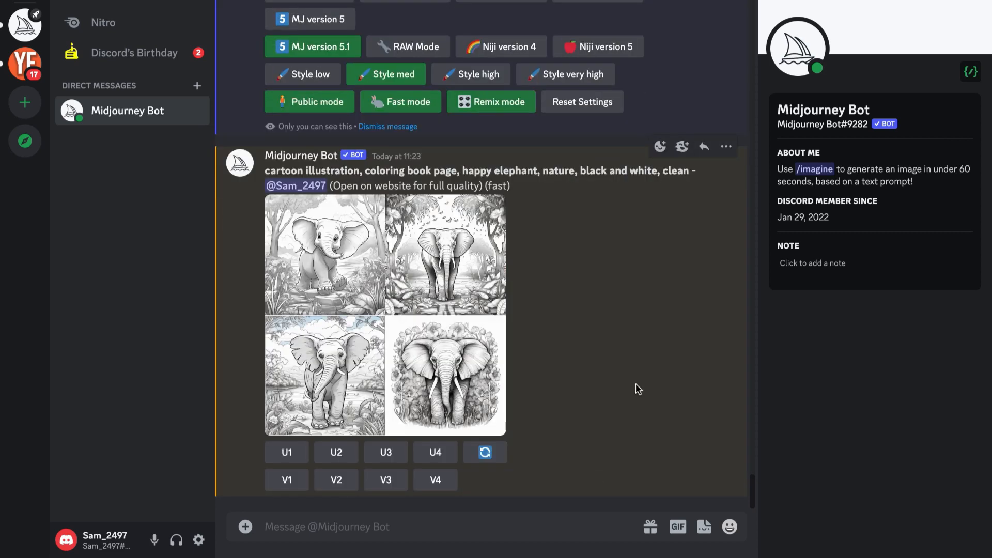
Step: Enlarge the generated grid of nature elephants to examine the four images, and close the preview
{"action": "left_click", "coordinate": [465, 303]}
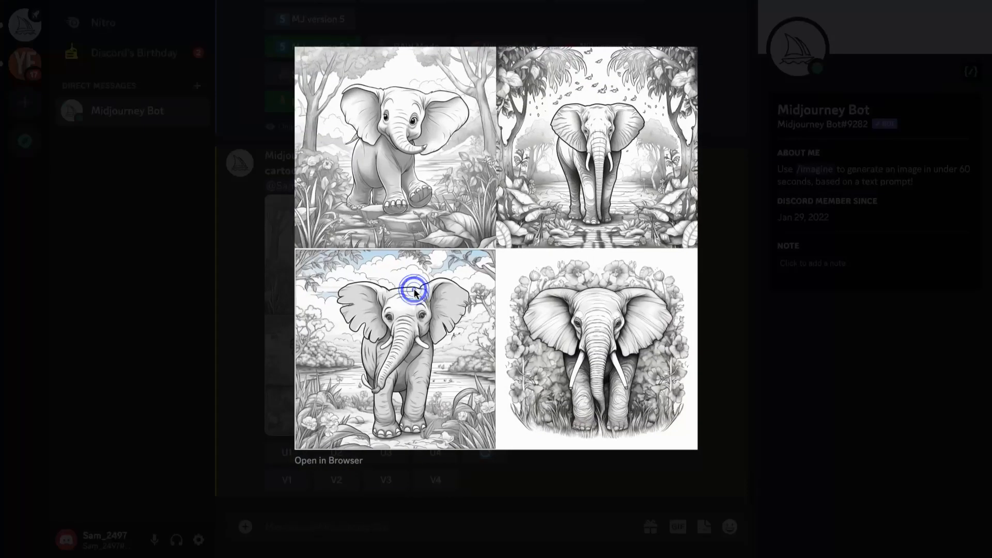
{"action": "left_click", "coordinate": [762, 314]}
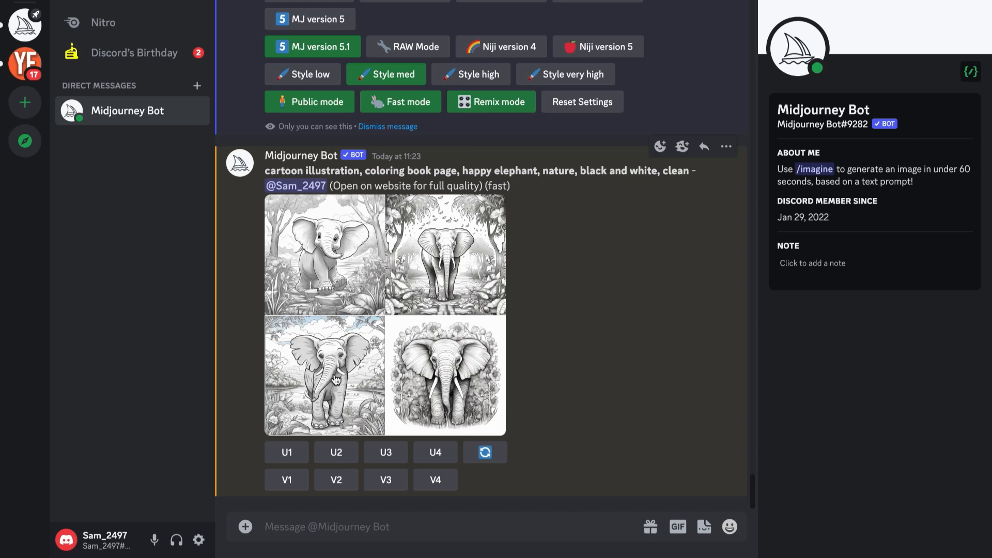
{"action": "left_click", "coordinate": [433, 326]}
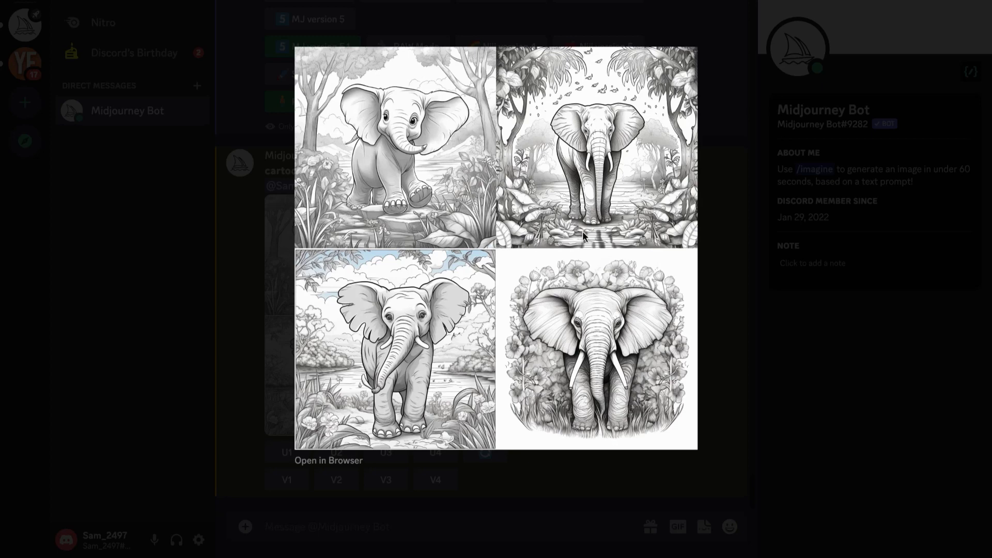
{"action": "left_click", "coordinate": [768, 366]}
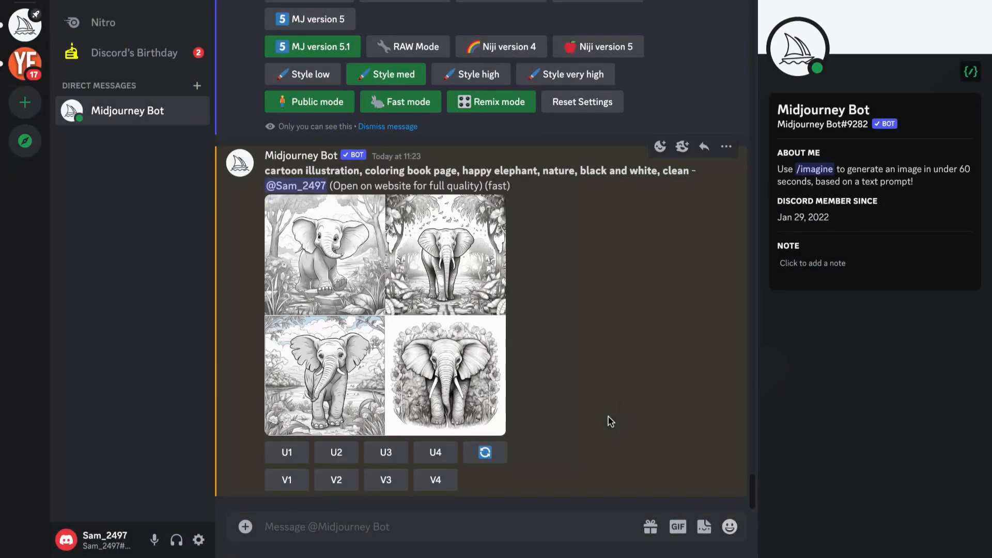
Step: Rerun the elephant prompt with "nature" replaced by "forest" to generate a new set of images
{"action": "left_click", "coordinate": [493, 453]}
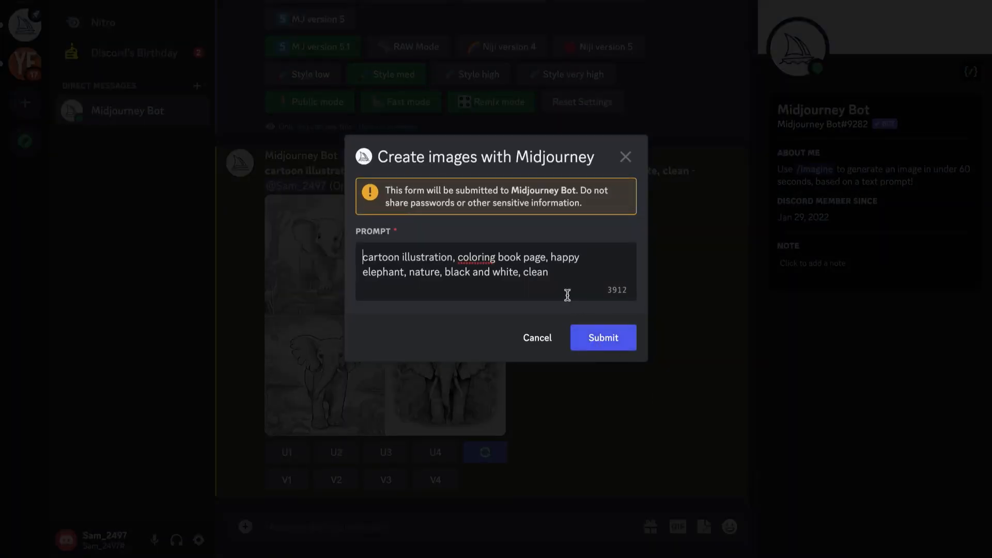
{"action": "left_click", "coordinate": [558, 265]}
{"action": "left_click", "coordinate": [440, 273]}
{"action": "key", "text": "BackSpace"}
{"action": "key", "text": "BackSpace"}
{"action": "key", "text": "BackSpace"}
{"action": "key", "text": "BackSpace"}
{"action": "key", "text": "BackSpace"}
{"action": "key", "text": "BackSpace"}
{"action": "type", "text": "forest"}
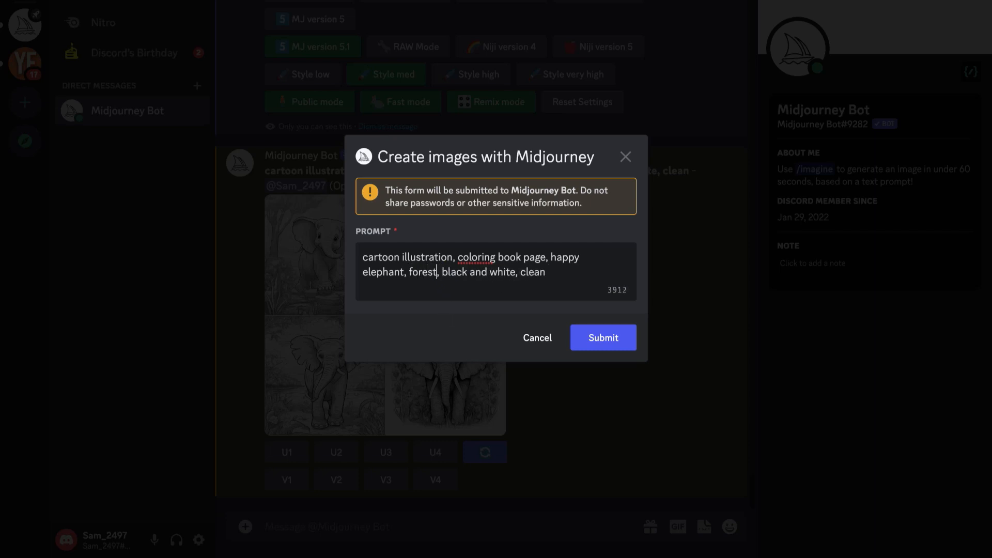
{"action": "left_click", "coordinate": [600, 347]}
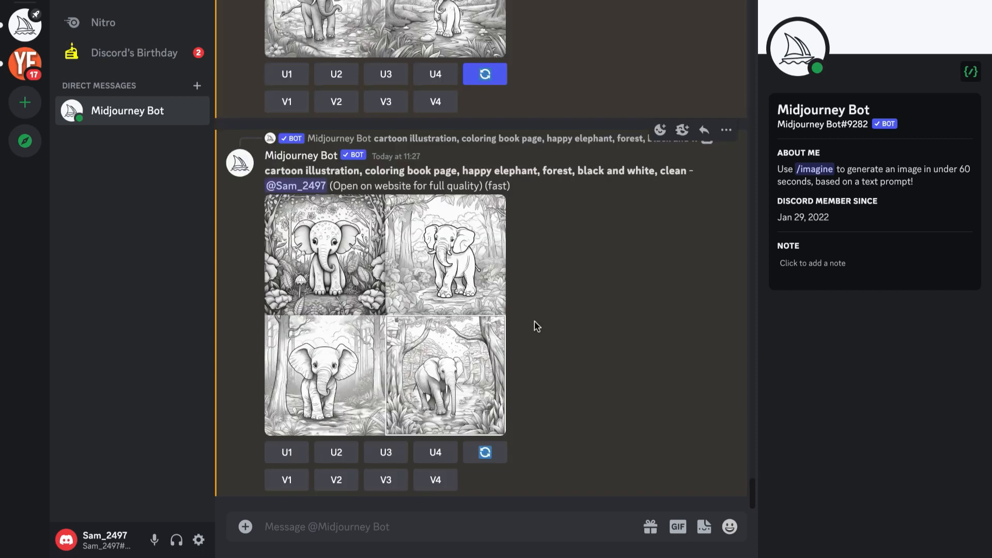
Step: Enlarge the forest elephant grid to examine its four images, and close the preview
{"action": "left_click", "coordinate": [376, 282]}
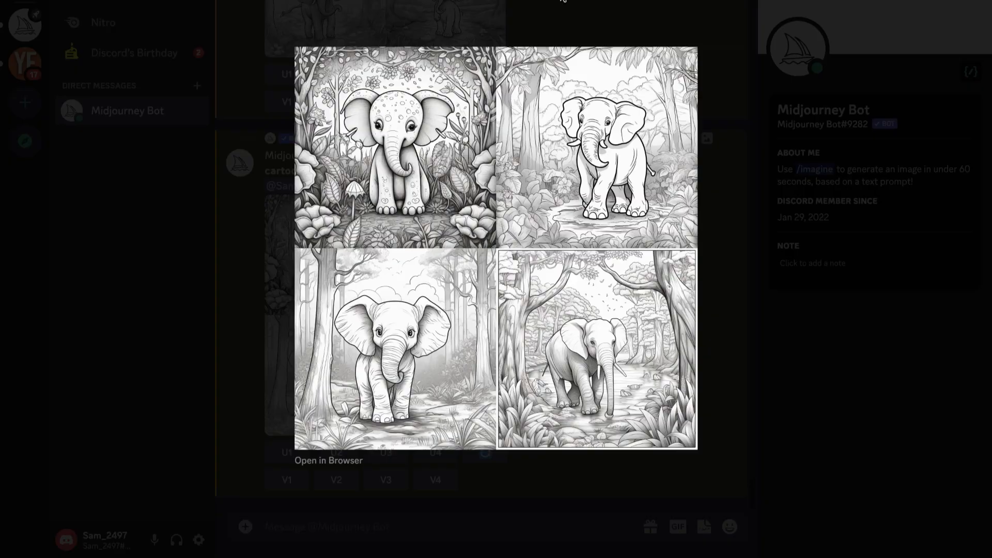
{"action": "left_click", "coordinate": [562, 13]}
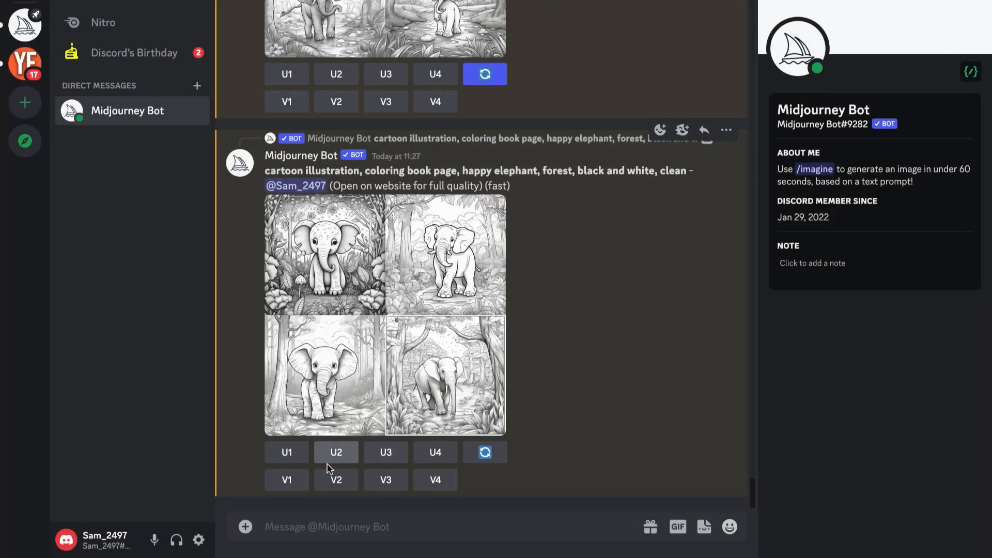
Step: Generate variations of the first forest elephant with the prompt unchanged, and enlarge the new grid to examine its four images
{"action": "left_click", "coordinate": [288, 480]}
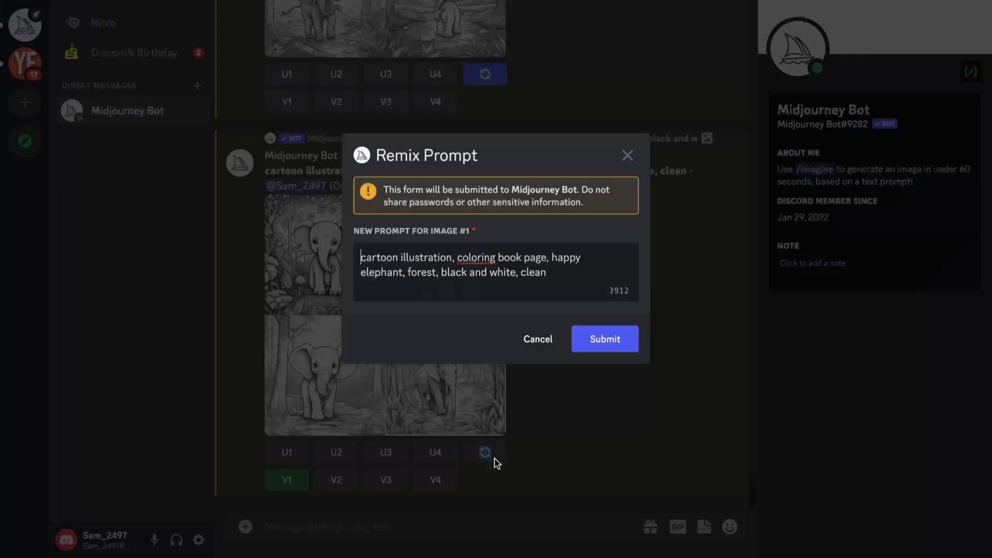
{"action": "left_click", "coordinate": [596, 341]}
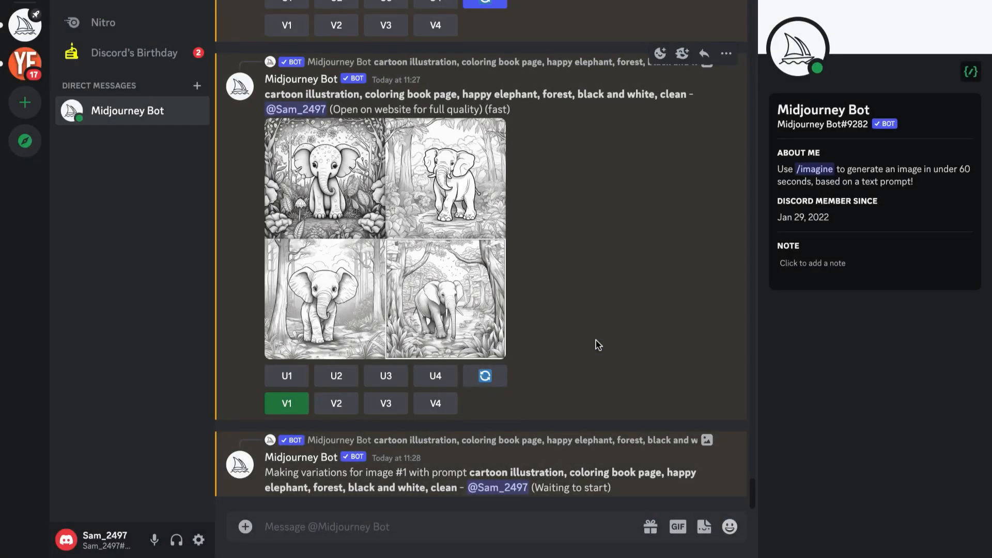
{"action": "left_click", "coordinate": [425, 312]}
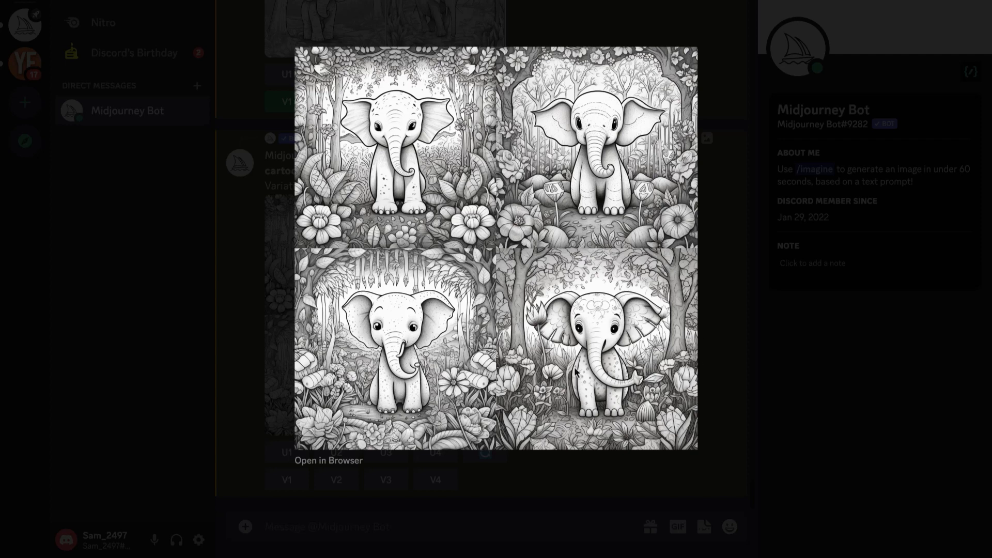
{"action": "left_click", "coordinate": [745, 428]}
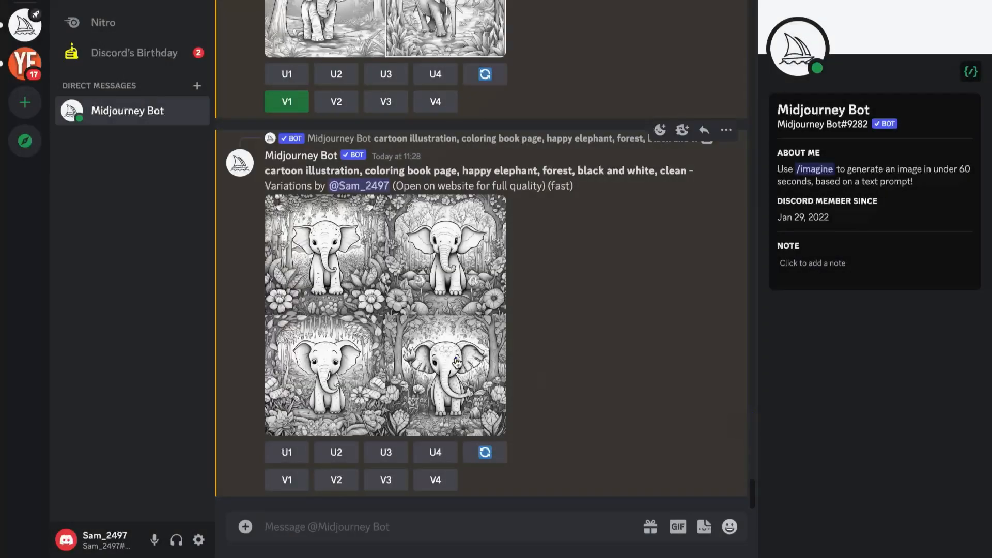
{"action": "left_click", "coordinate": [454, 359]}
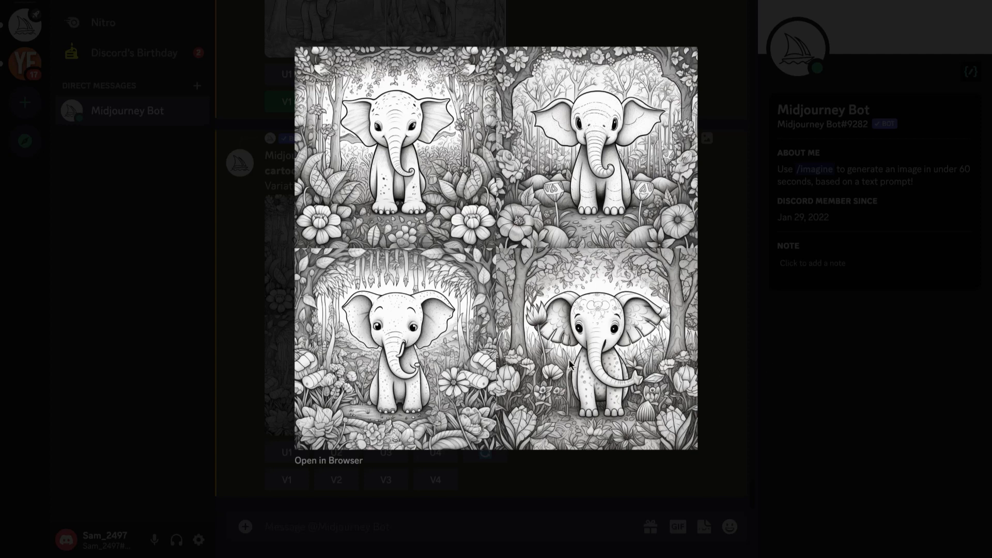
{"action": "left_click", "coordinate": [705, 406]}
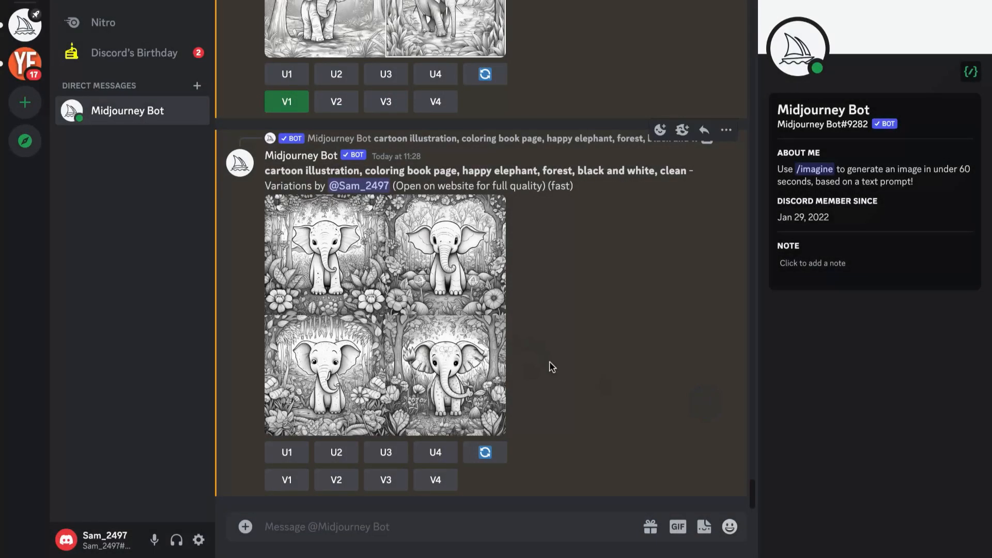
Step: Upscale the fourth forest elephant variation and take a screenshot cropped to its enlarged preview
{"action": "left_click", "coordinate": [437, 452]}
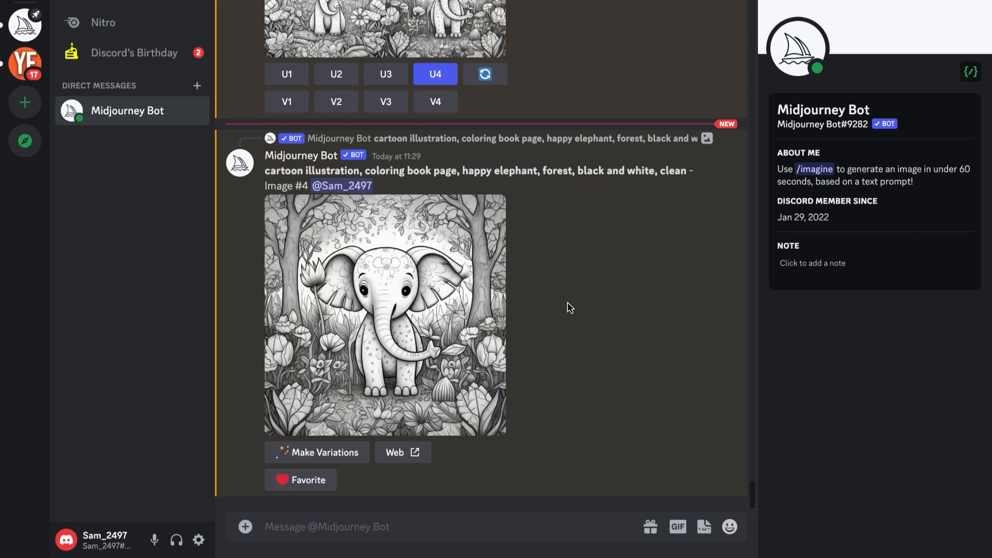
{"action": "left_click", "coordinate": [396, 337]}
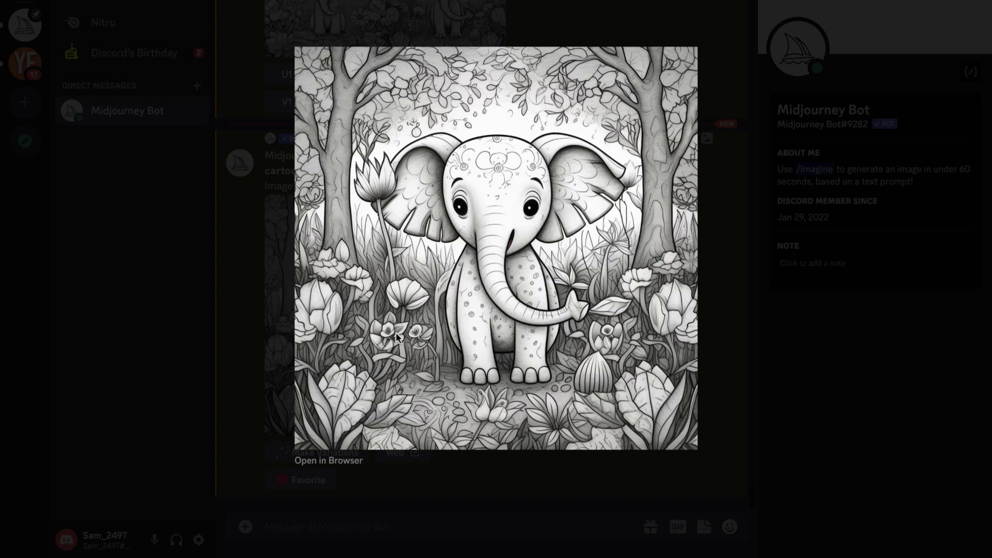
{"action": "key", "text": "super+shift+5"}
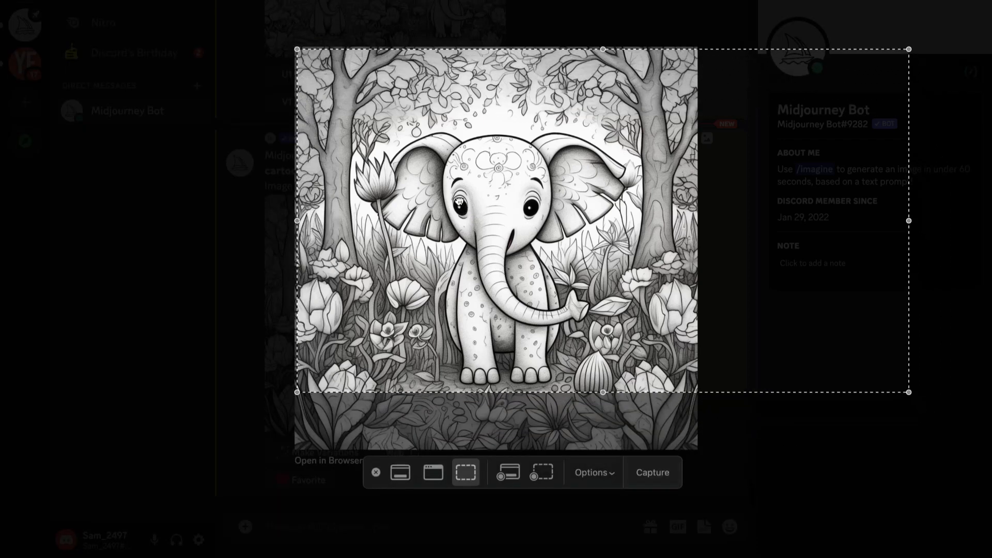
{"action": "left_click_drag", "start_coordinate": [905, 217], "coordinate": [698, 221]}
{"action": "left_click_drag", "start_coordinate": [494, 389], "coordinate": [495, 452]}
{"action": "key", "text": "Return"}
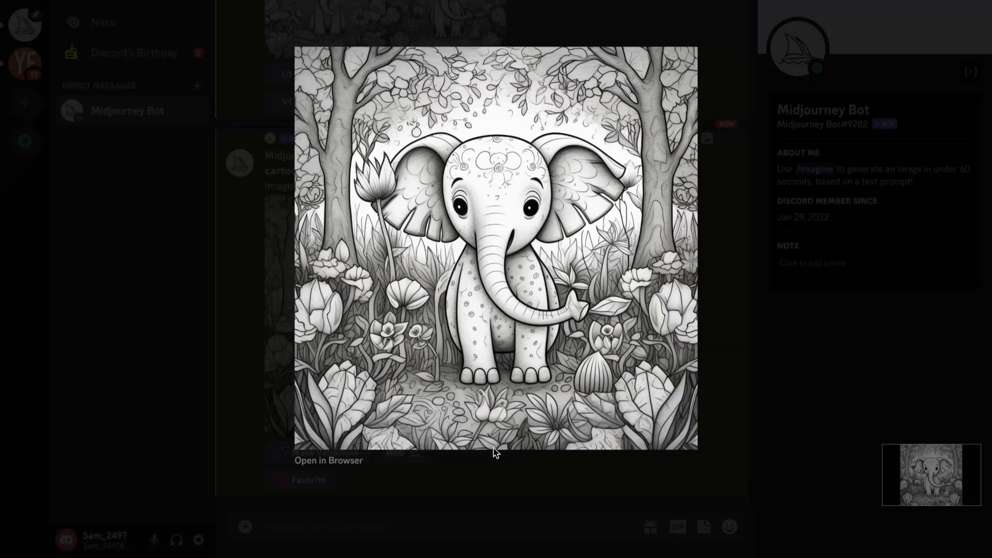
{"action": "left_click", "coordinate": [778, 331]}
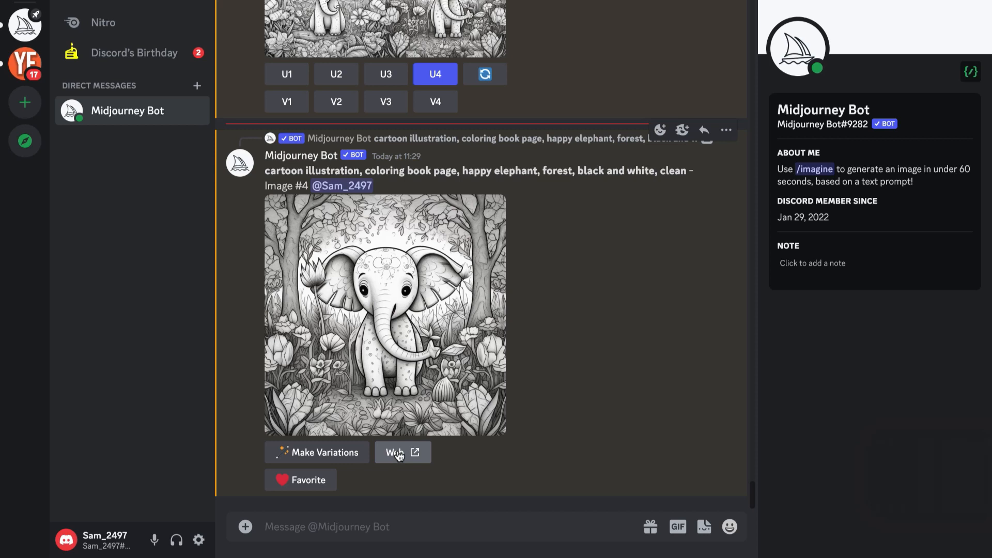
Step: Enlarge the upscaled forest elephant again to inspect its details, and close the preview
{"action": "left_click", "coordinate": [416, 352]}
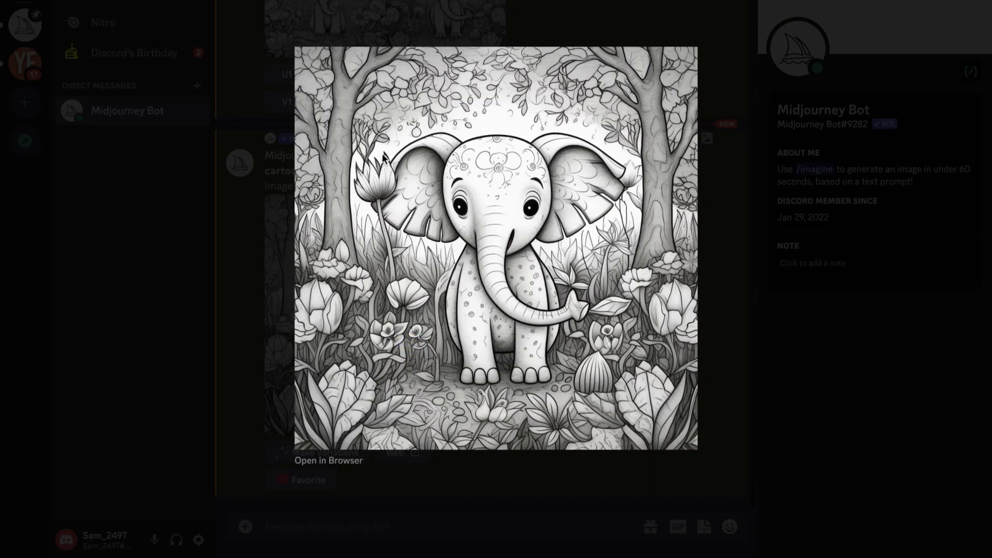
{"action": "left_click", "coordinate": [708, 312]}
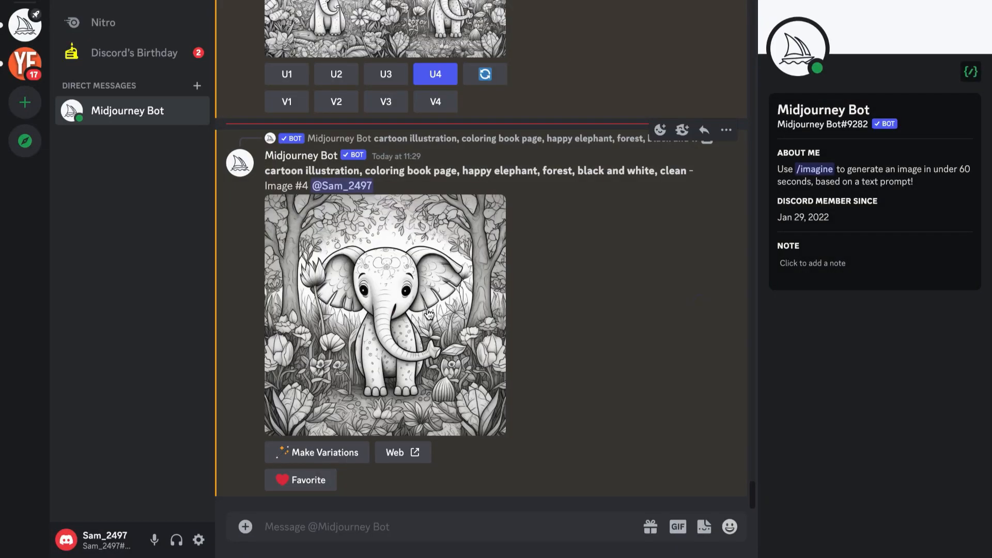
{"action": "scroll", "coordinate": [382, 292], "scroll_direction": "up", "scroll_amount": 1}
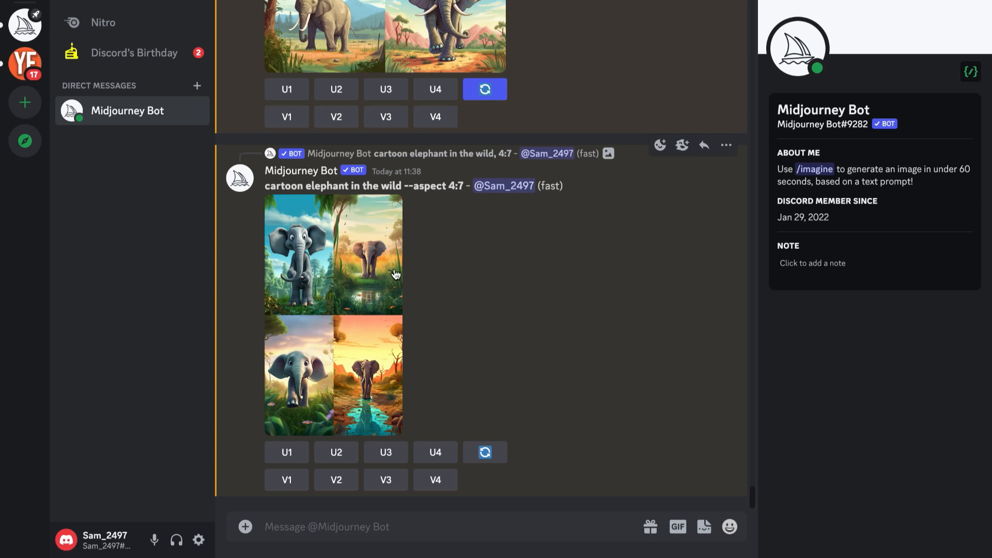
Step: Start an empty /imagine prompt and highlight the "--aspect 4:7" parameter in the cartoon elephant in the wild prompt
{"action": "left_click", "coordinate": [414, 519]}
{"action": "type", "text": "/imagine"}
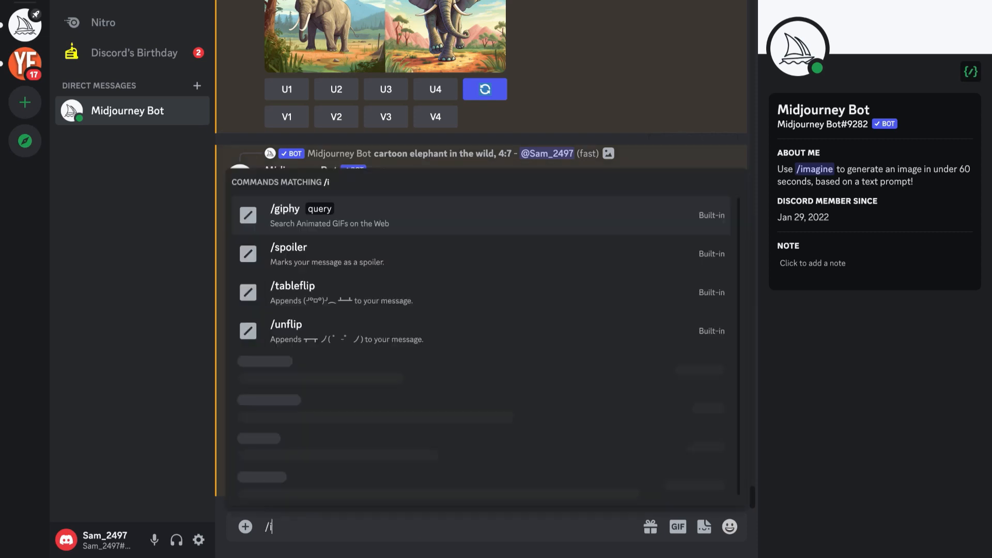
{"action": "key", "text": "Tab"}
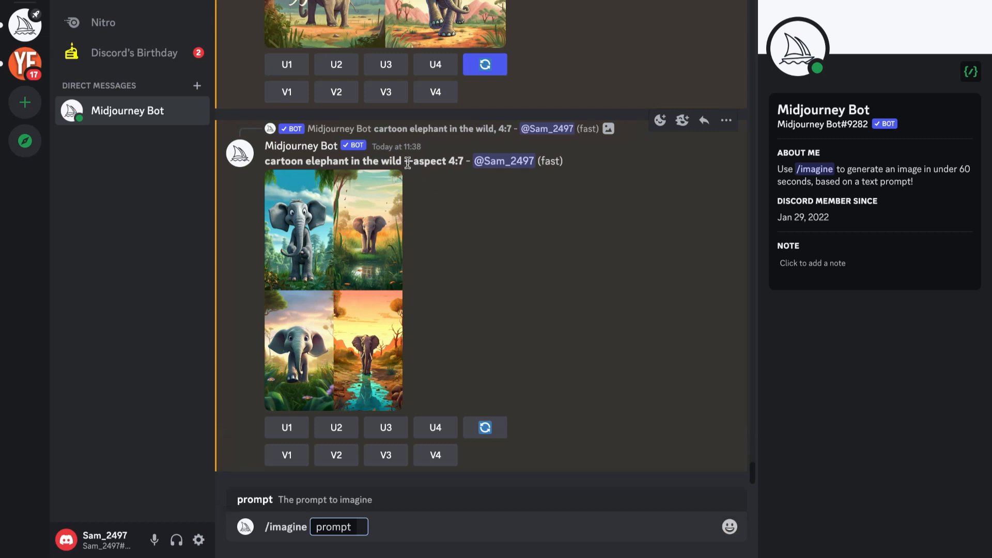
{"action": "left_click_drag", "start_coordinate": [404, 161], "coordinate": [463, 162]}
{"action": "left_click", "coordinate": [483, 268]}
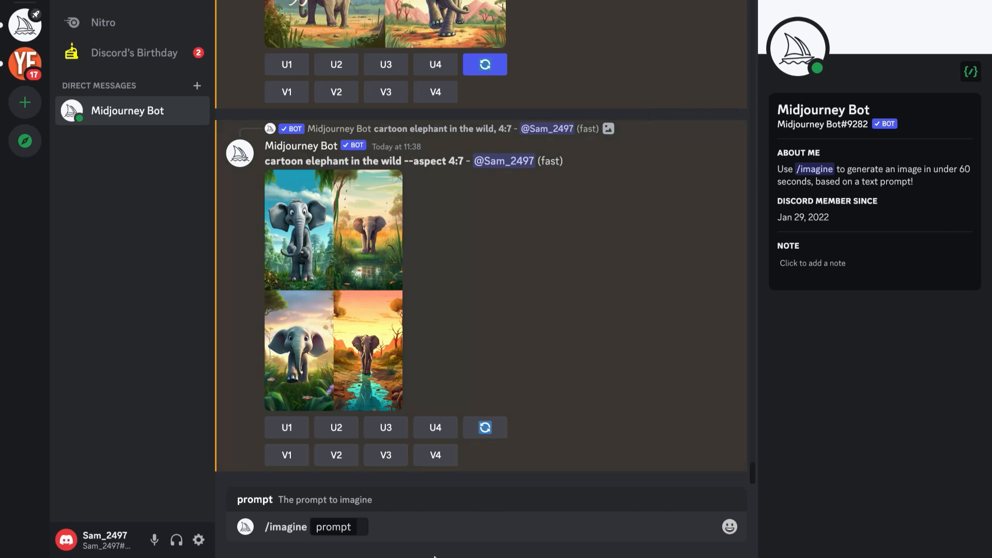
{"action": "left_click", "coordinate": [434, 532]}
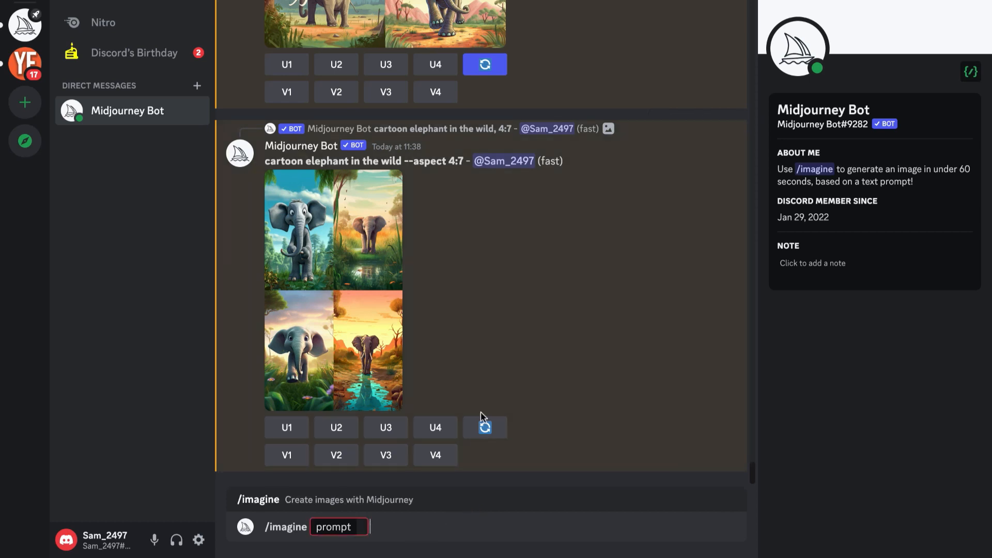
{"action": "left_click_drag", "start_coordinate": [462, 163], "coordinate": [405, 162]}
{"action": "left_click", "coordinate": [479, 250]}
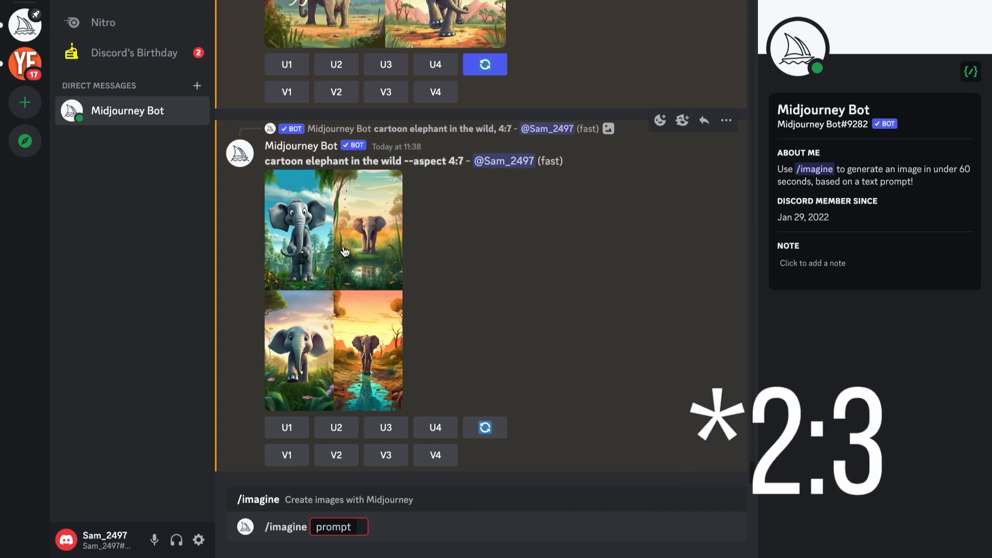
Step: Examine the enlarged grid of 4:7 wild elephants, close the preview, and upscale the third image
{"action": "left_click", "coordinate": [295, 245]}
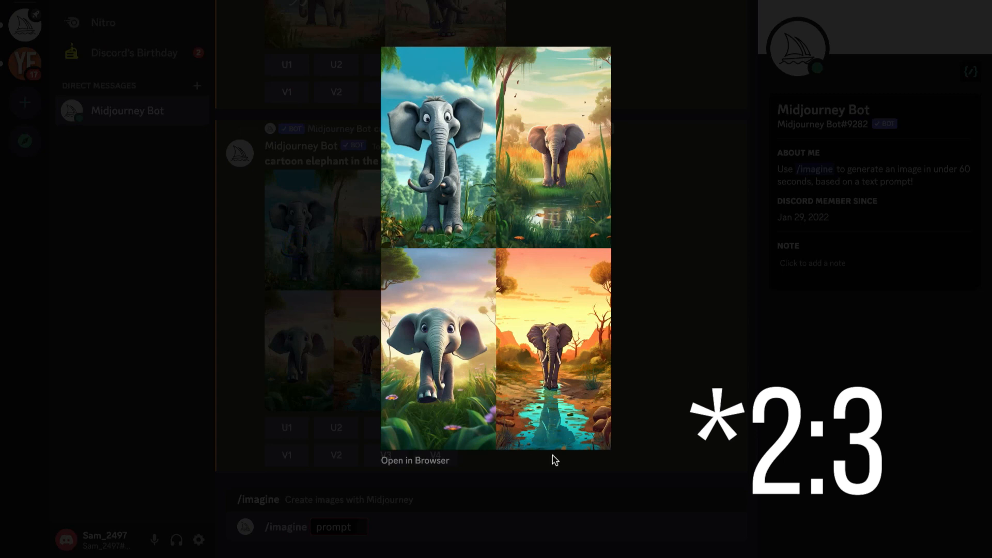
{"action": "left_click", "coordinate": [622, 310]}
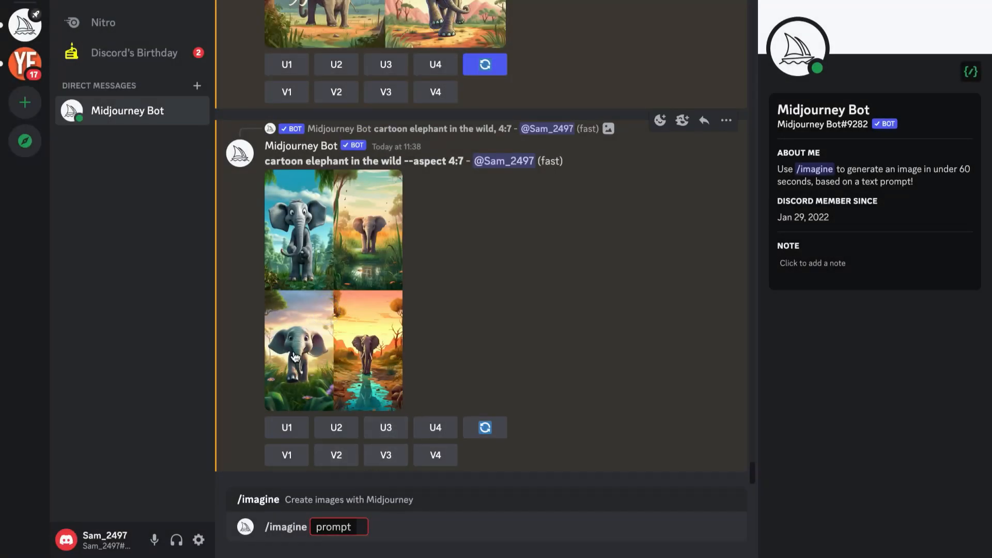
{"action": "left_click", "coordinate": [382, 428]}
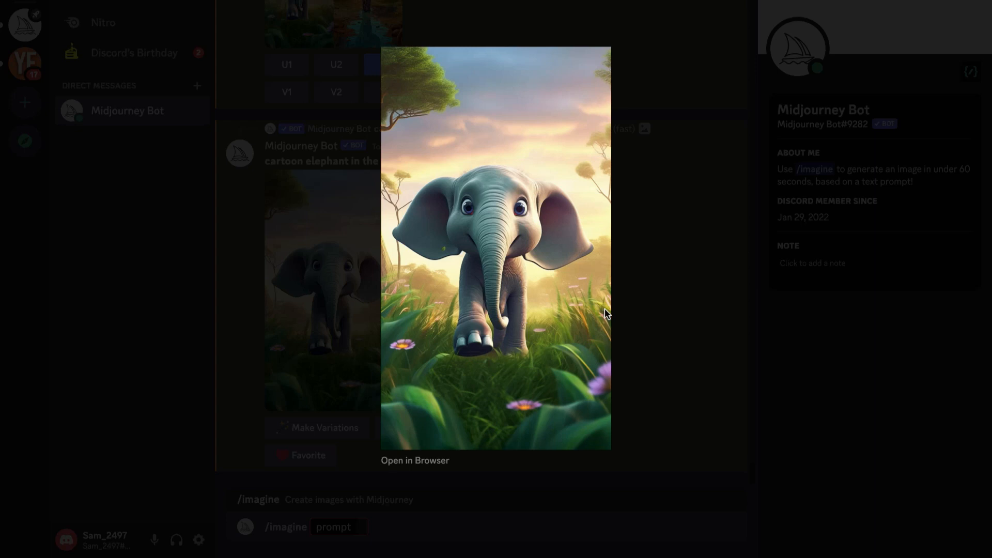
Step: Take a screenshot cropped to the enlarged third wild elephant, and view the image enlarged once more before closing it
{"action": "key", "text": "super+shift+5"}
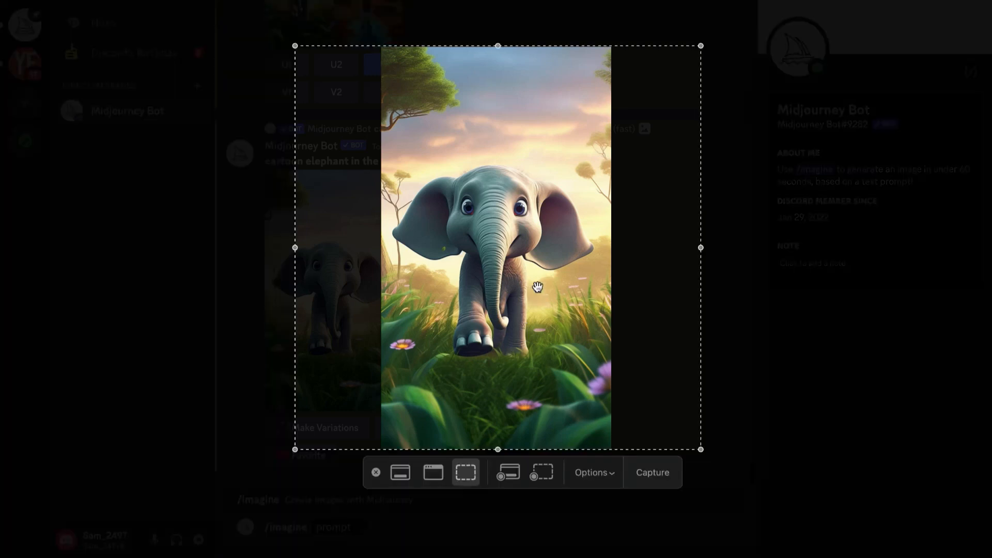
{"action": "left_click_drag", "start_coordinate": [691, 250], "coordinate": [610, 248]}
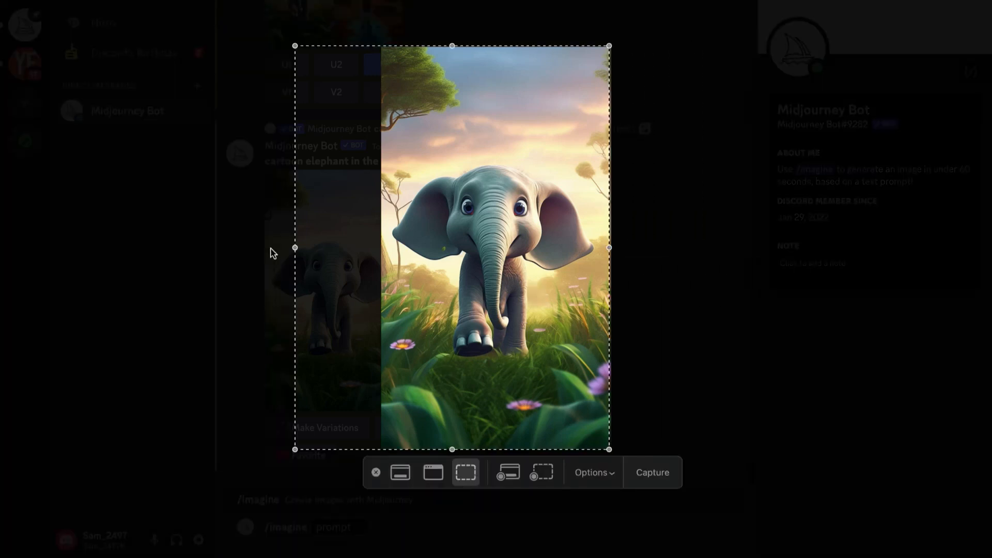
{"action": "left_click_drag", "start_coordinate": [296, 249], "coordinate": [379, 253]}
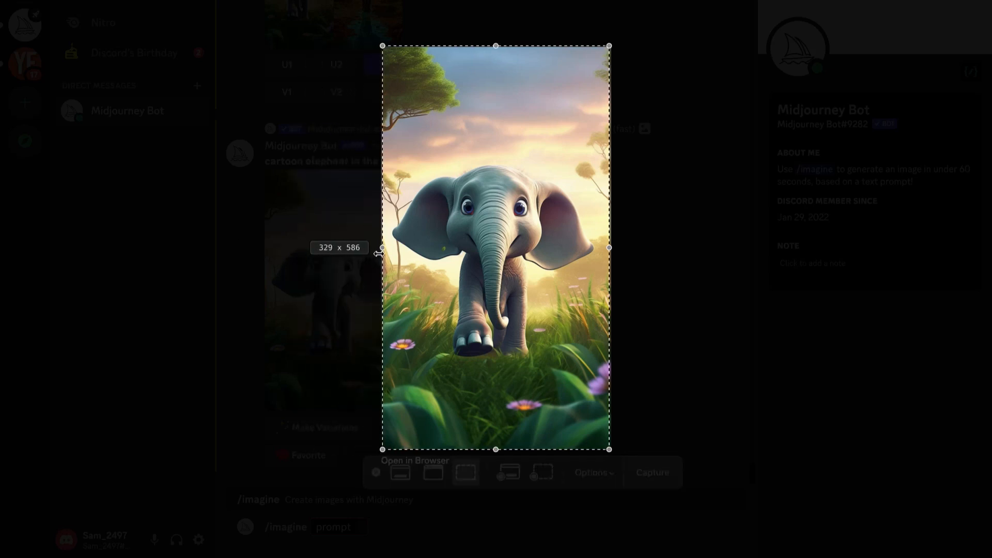
{"action": "key", "text": "Return"}
{"action": "left_click", "coordinate": [722, 340]}
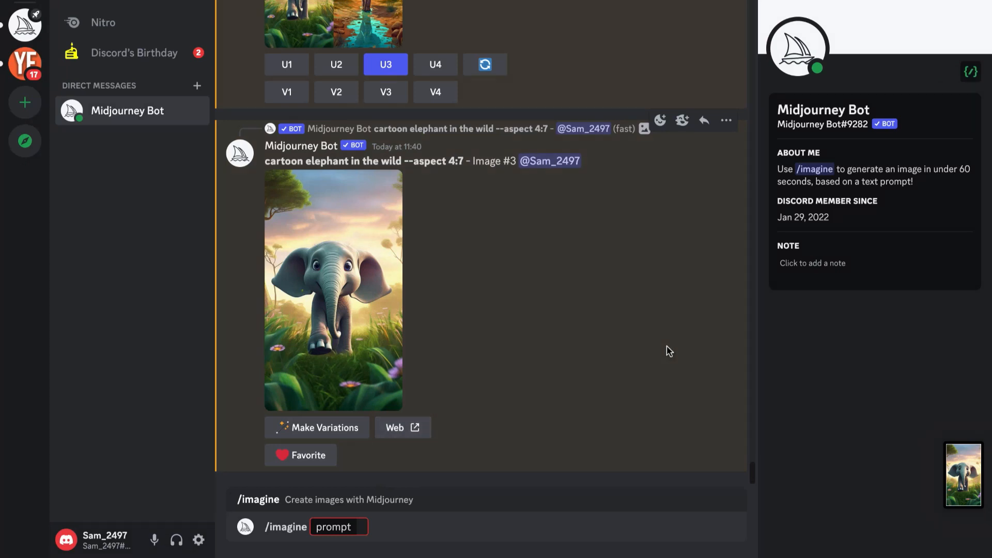
{"action": "left_click", "coordinate": [362, 292]}
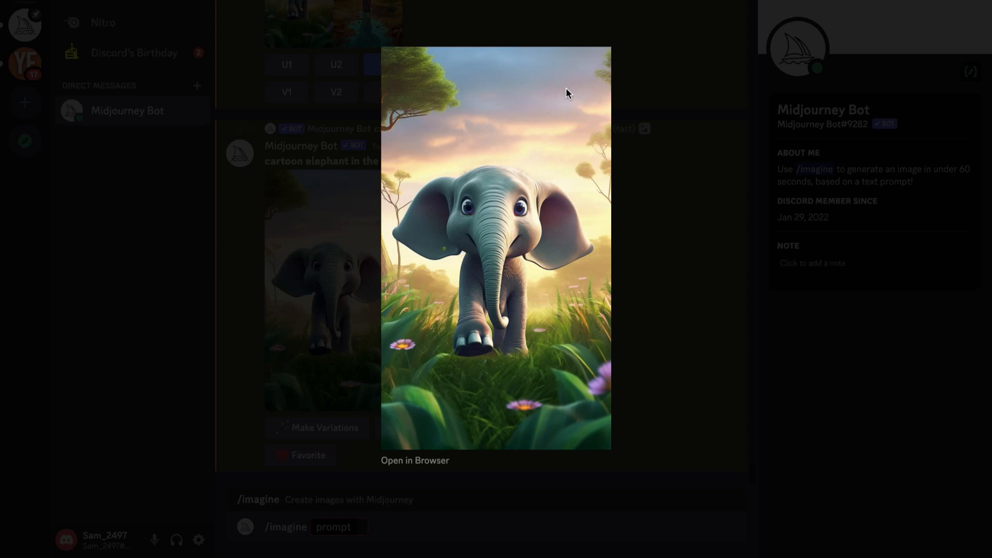
{"action": "left_click", "coordinate": [651, 136]}
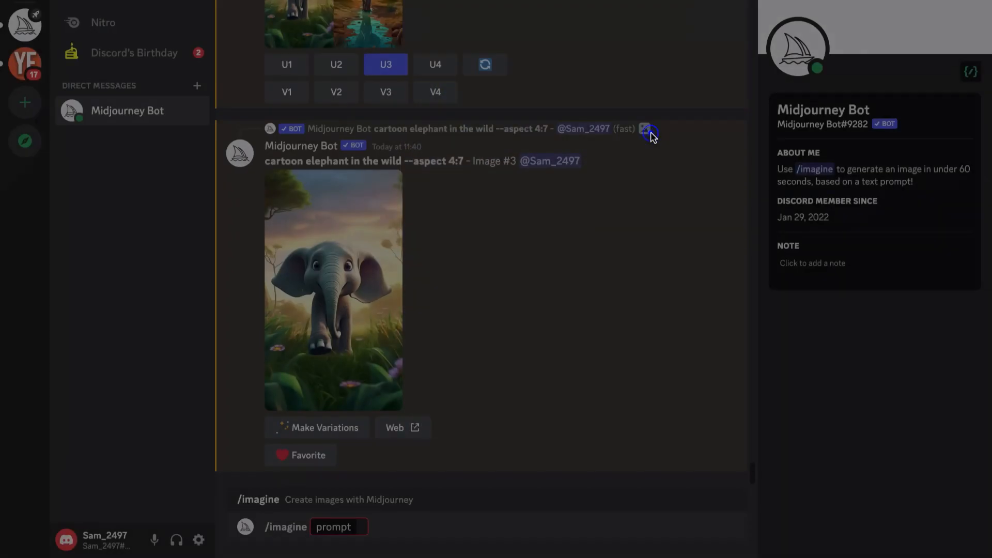